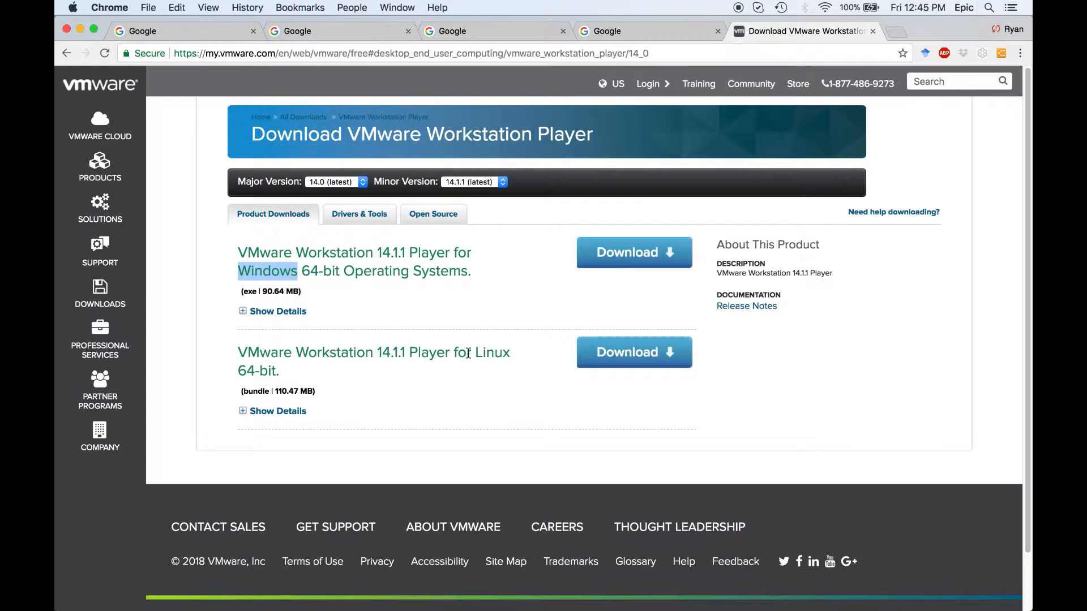
Return to the Google results, search for "download vmware fusion", and open the VMware Fusion download page.
drag(474, 353, 517, 358)
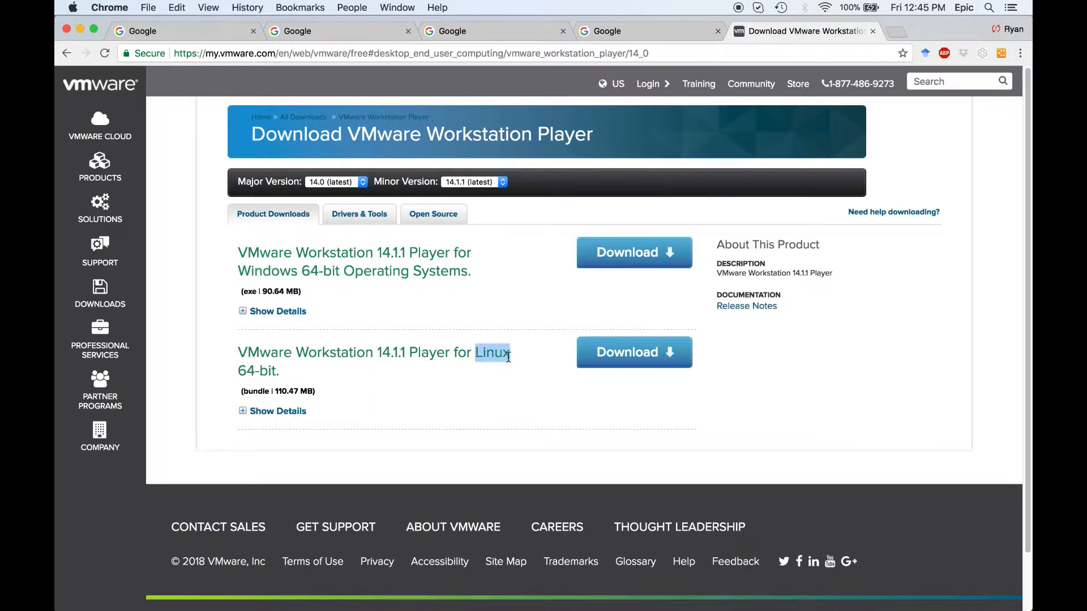
click(66, 53)
click(232, 92)
text(fusion)
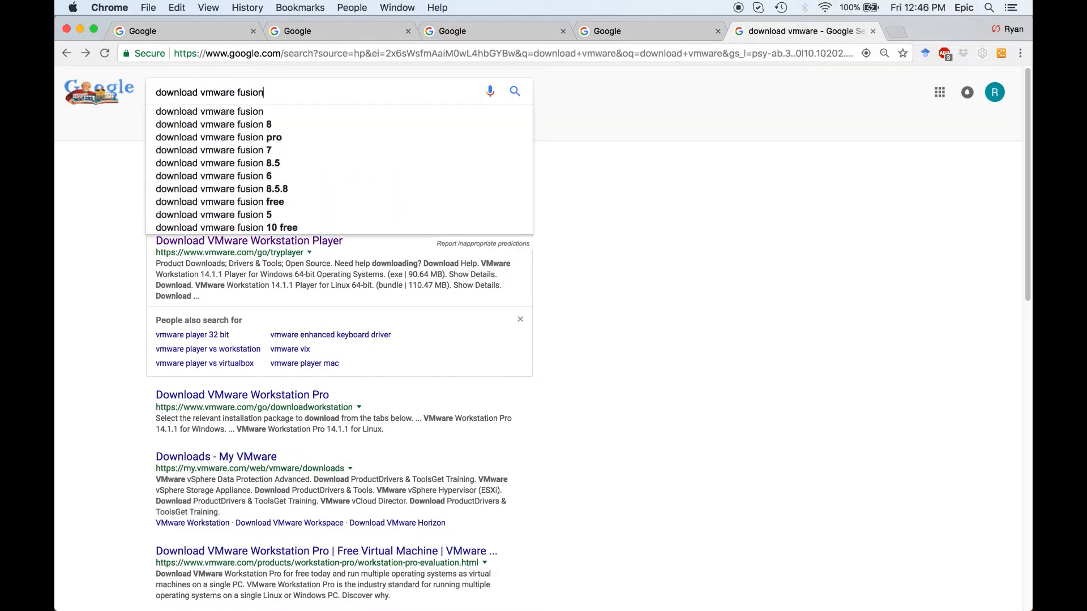
key(Return)
click(208, 255)
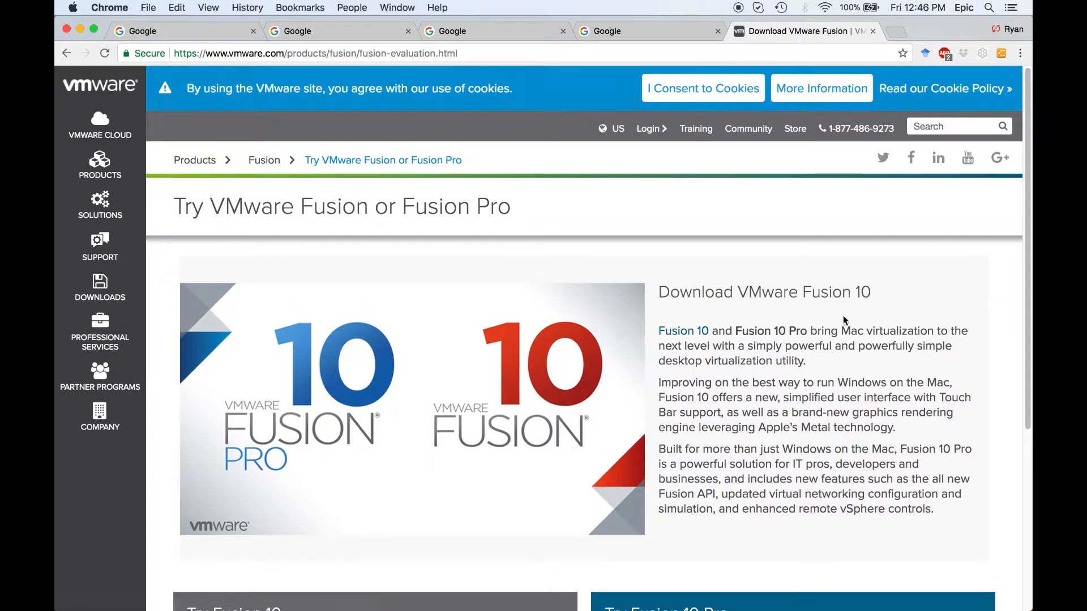
Download the Fusion 10 trial for Mac, the standard edition rather than Pro.
drag(840, 331, 867, 332)
scroll(740, 366, down, 5)
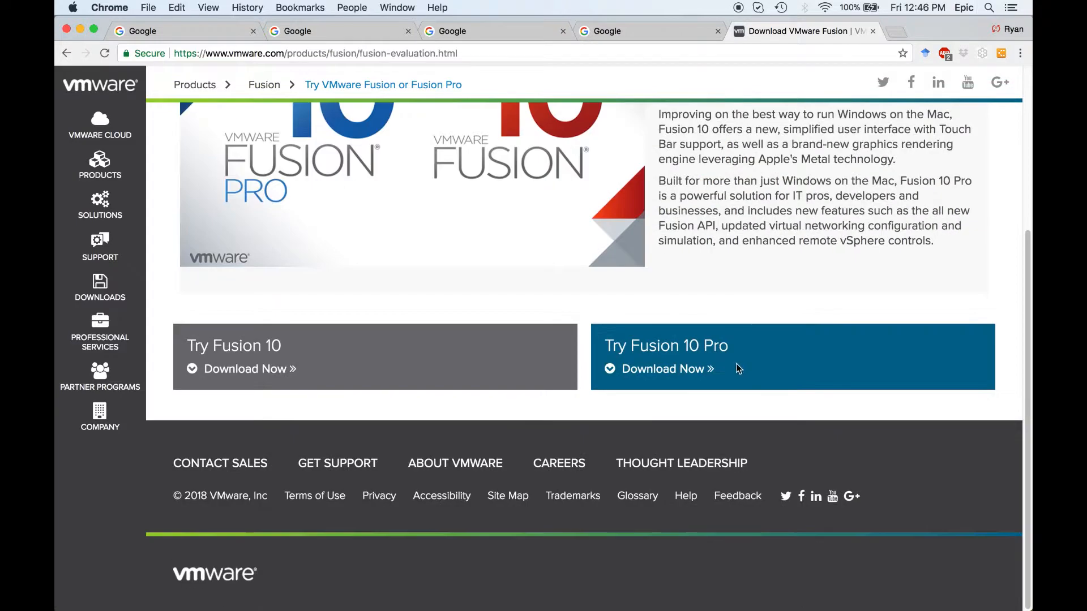
scroll(531, 354, up, 2)
click(223, 448)
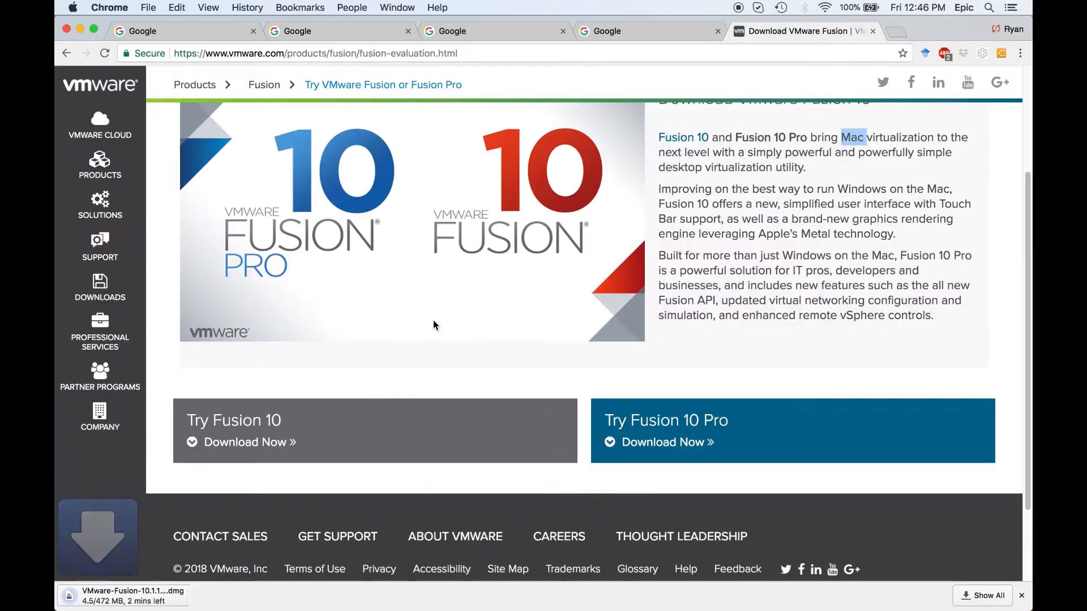
scroll(434, 320, up, 3)
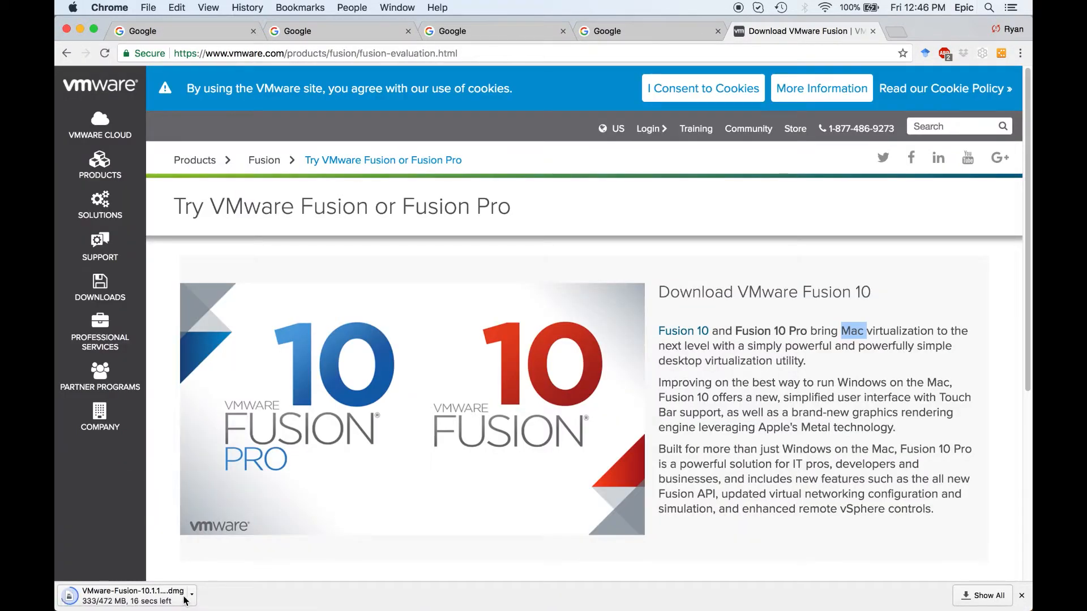
Reveal the downloaded VMware Fusion disk image in Finder and open it.
click(193, 596)
click(238, 573)
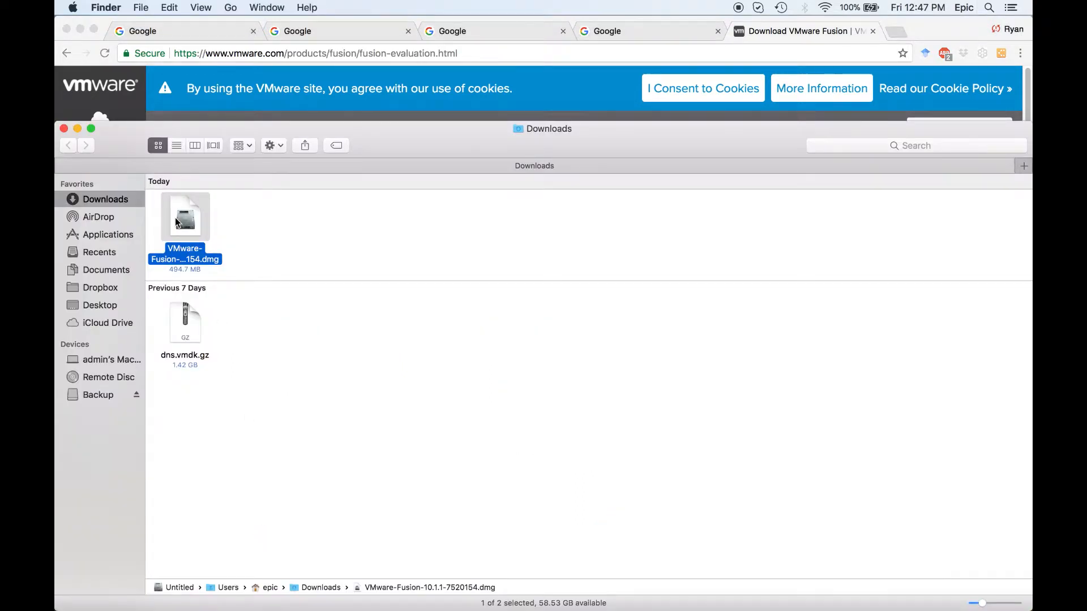
double_click(177, 222)
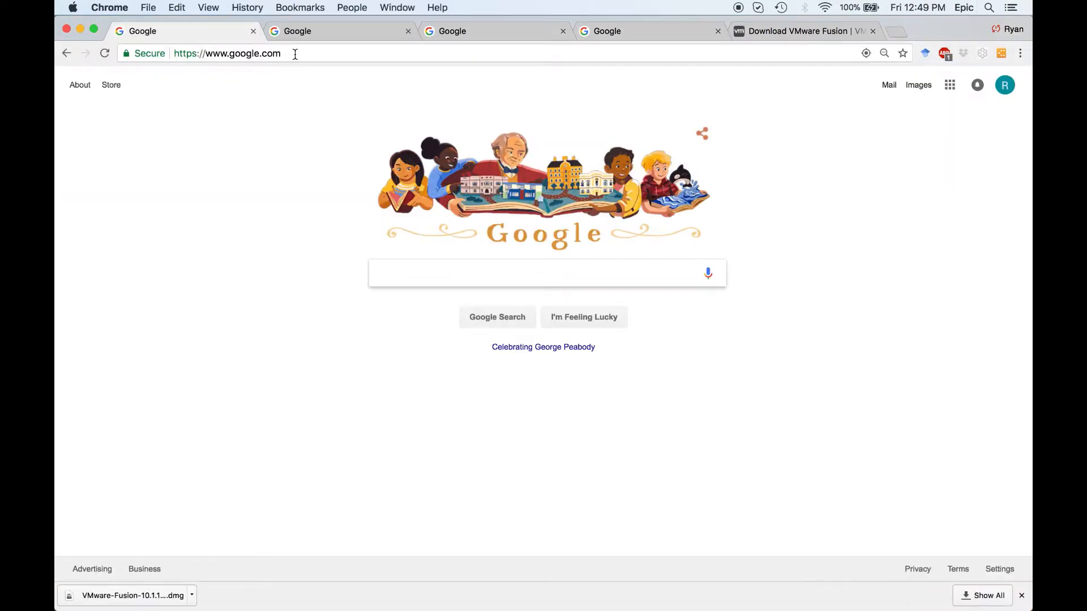
Search the web for "thunder dns" in the first browser tab and open the ThunderDNS website.
click(295, 55)
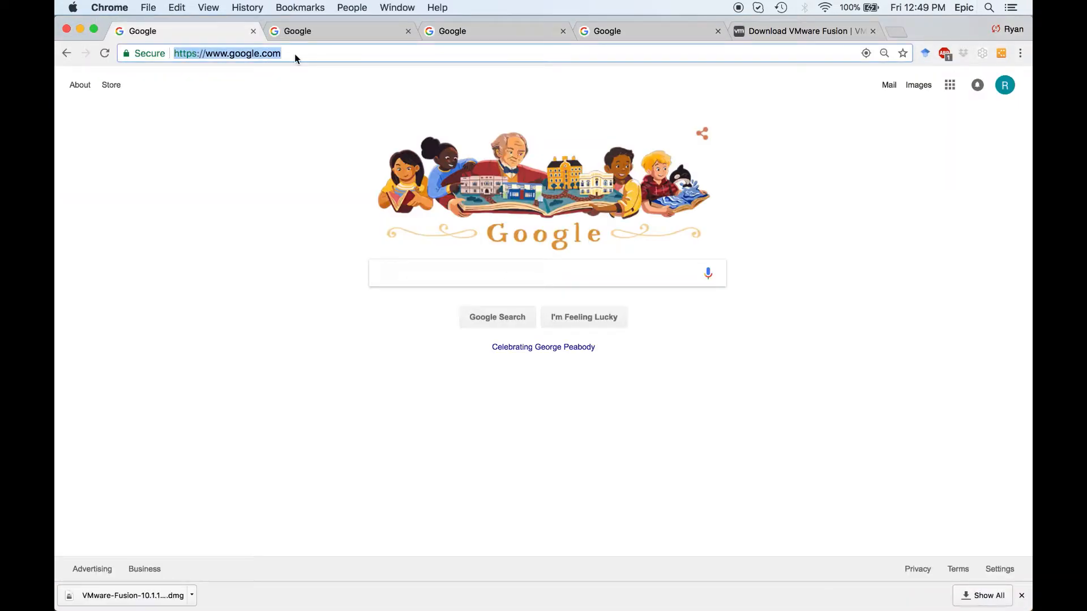
text(thunder dns)
key(Return)
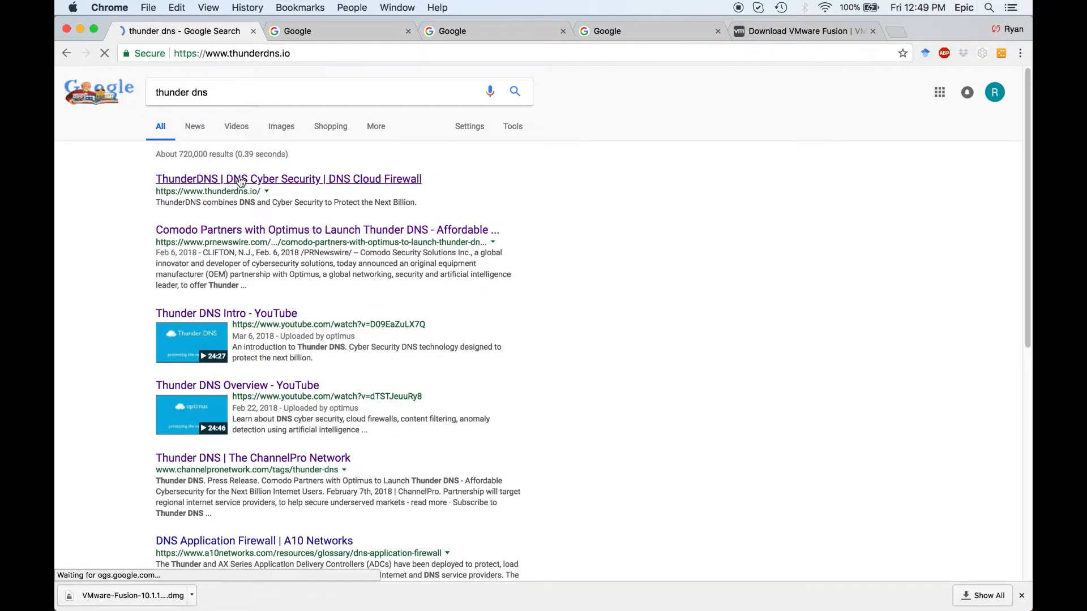
click(241, 180)
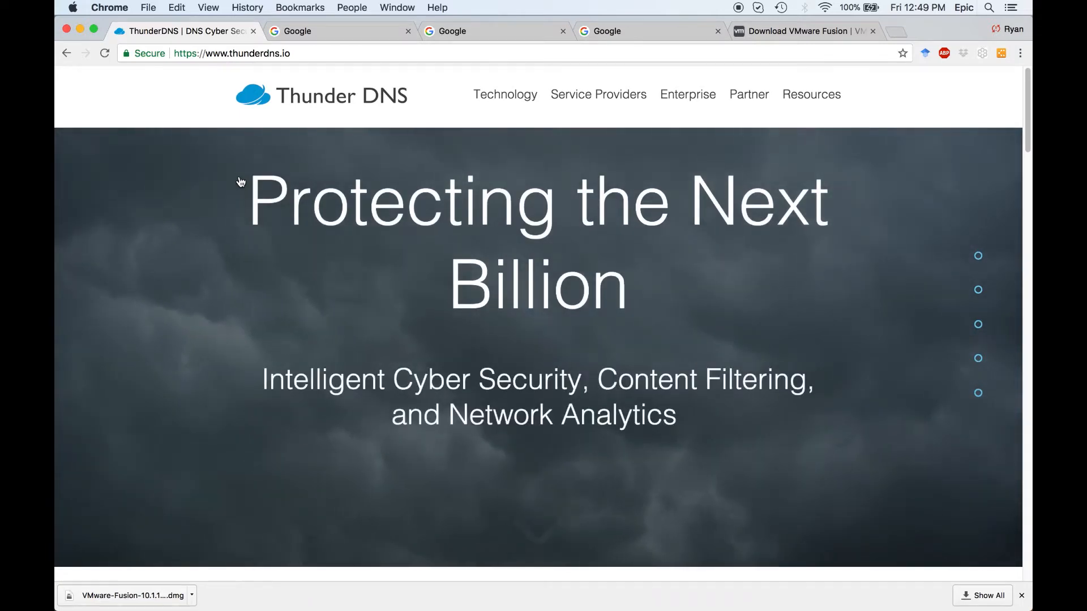
Download the .vmdk image archive dns.vmdk.gz from the ThunderDNS Resources page, proceeding without the Google Drive virus scan.
click(812, 99)
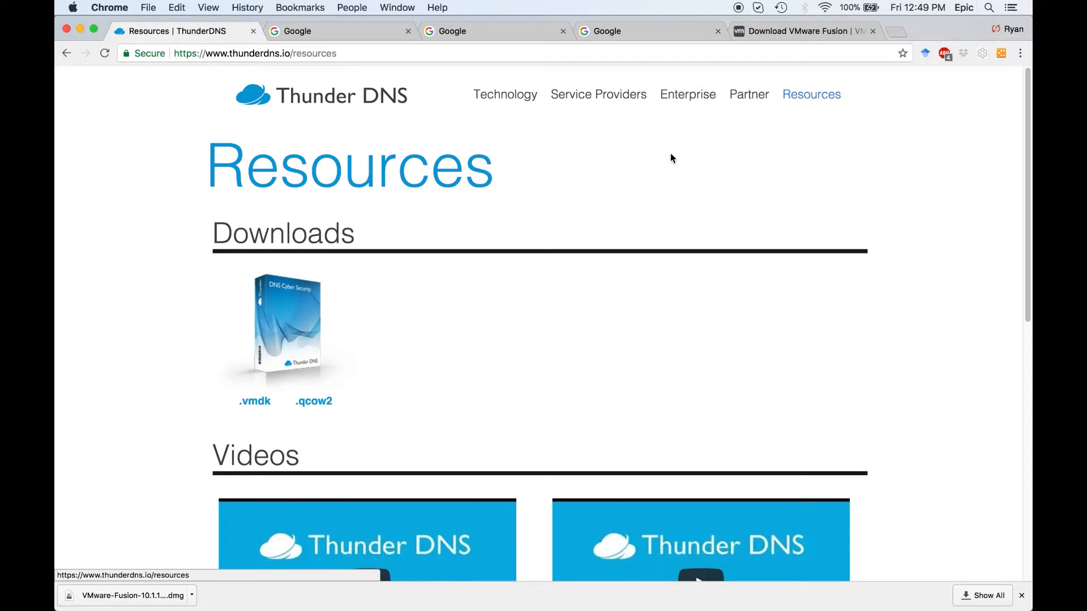
click(259, 406)
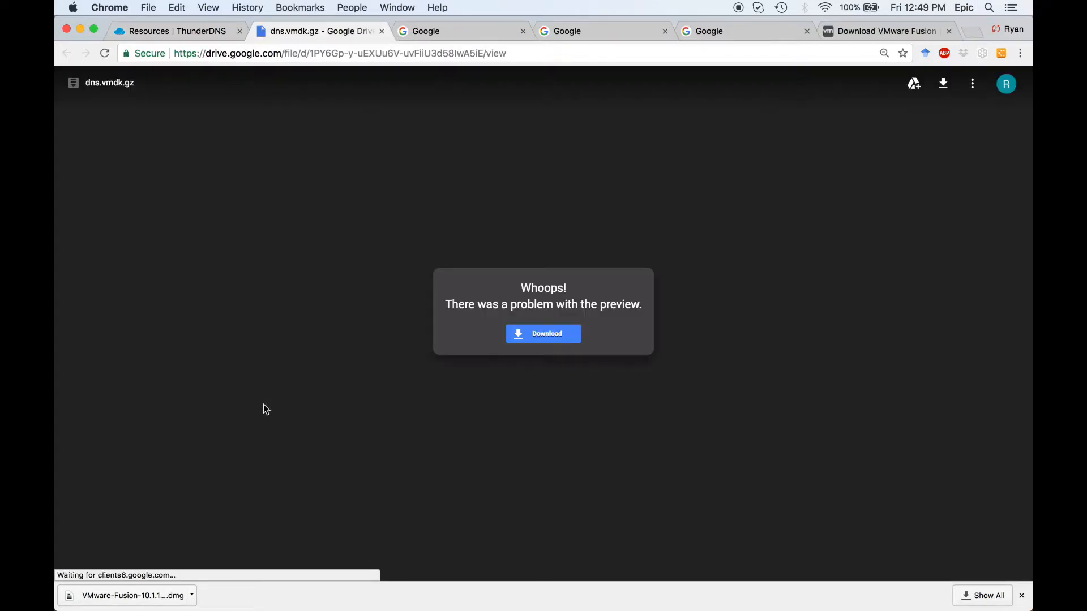
click(560, 340)
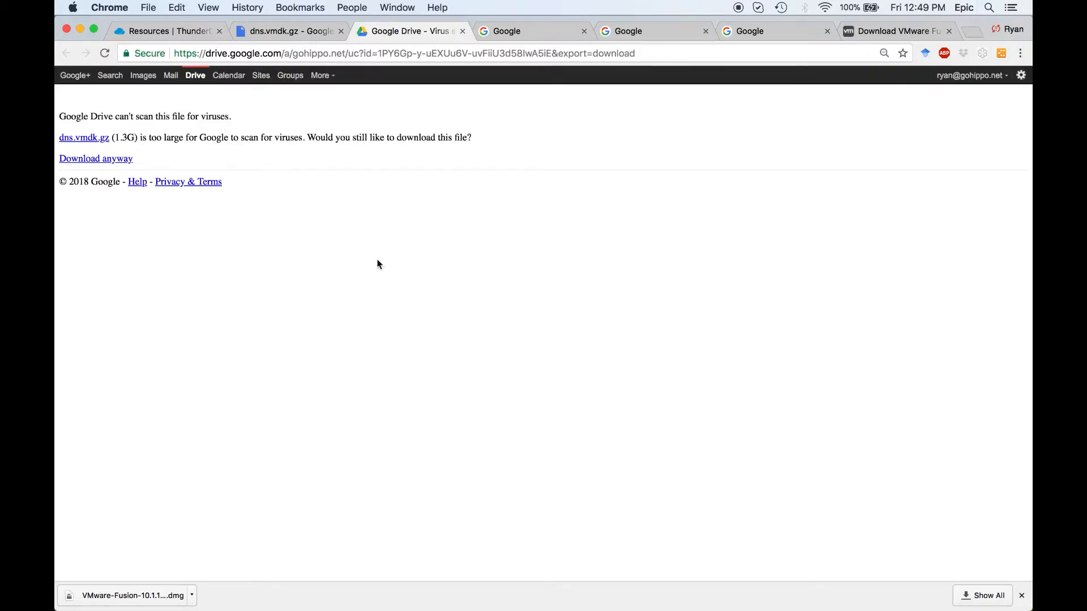
click(101, 162)
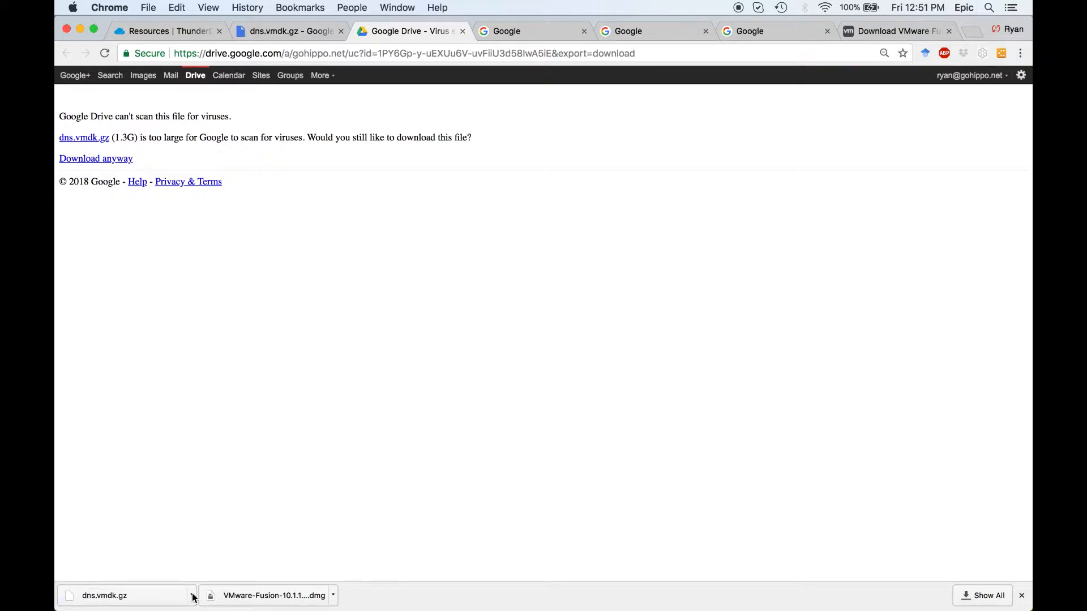
Reveal the downloaded dns.vmdk.gz in Finder and extract the archive.
click(193, 596)
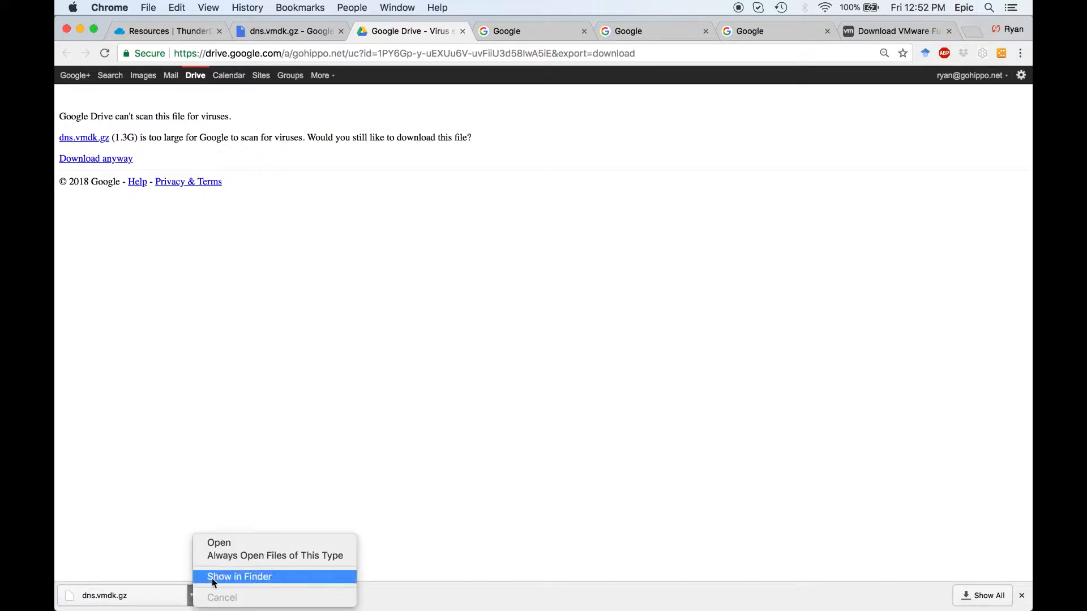
click(212, 577)
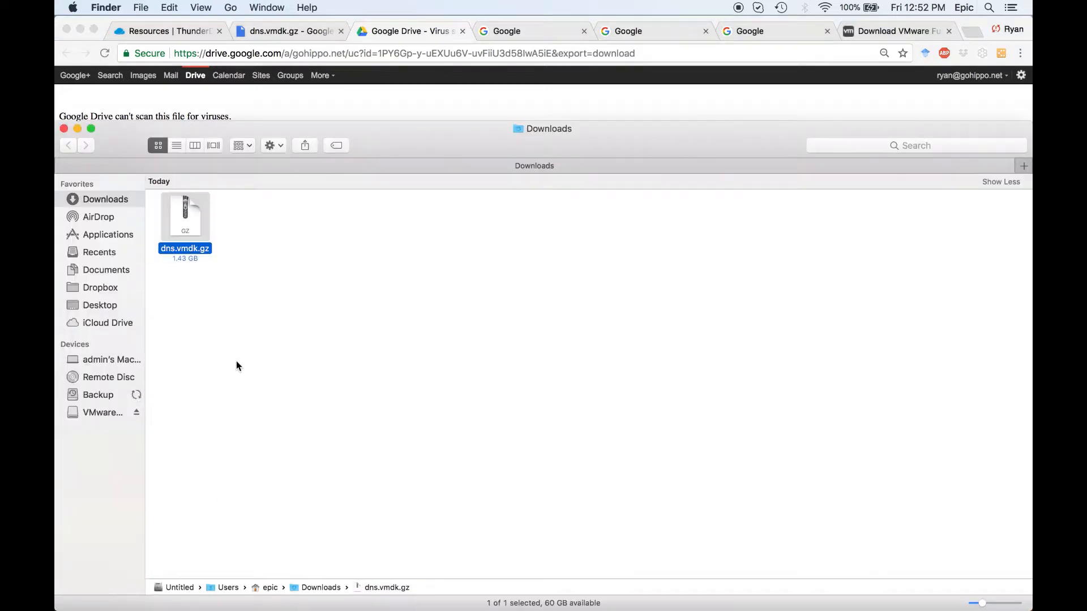
double_click(185, 213)
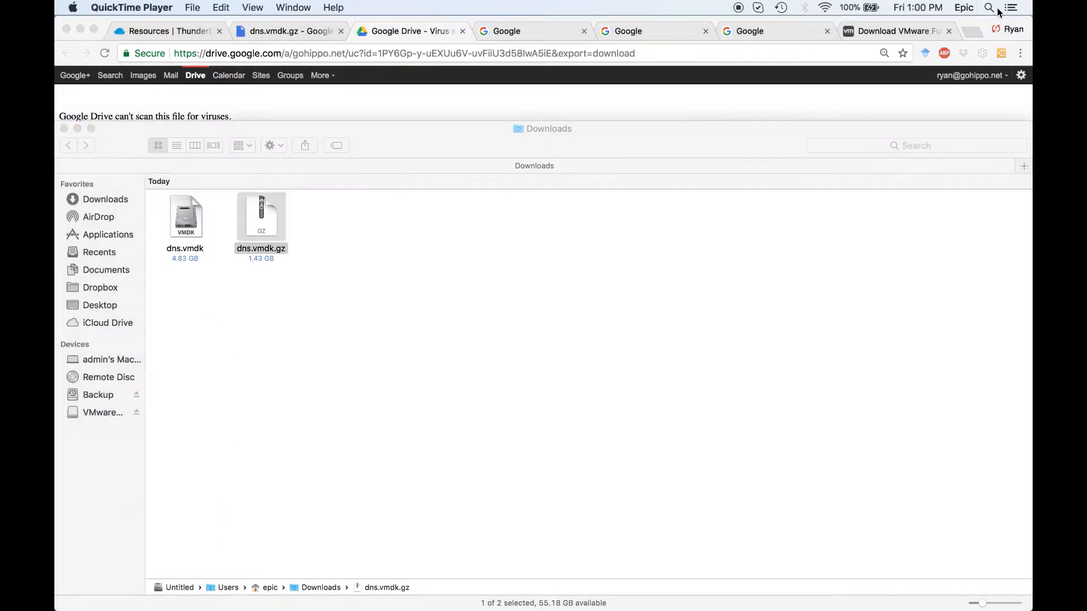
Find VMware Fusion with a Spotlight search for "vmware" and launch it.
click(990, 8)
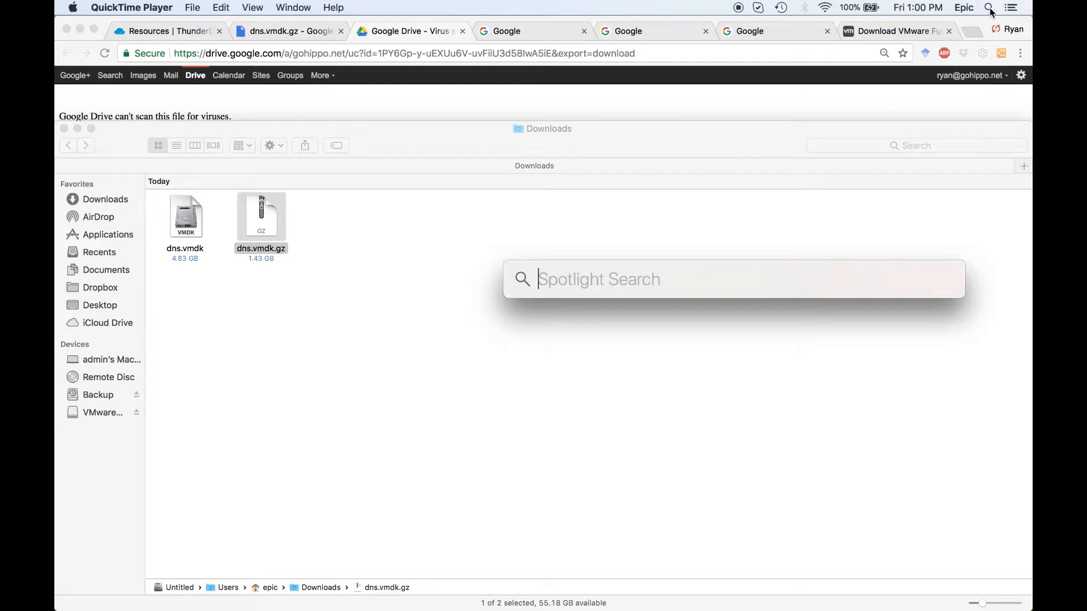
text(vmware)
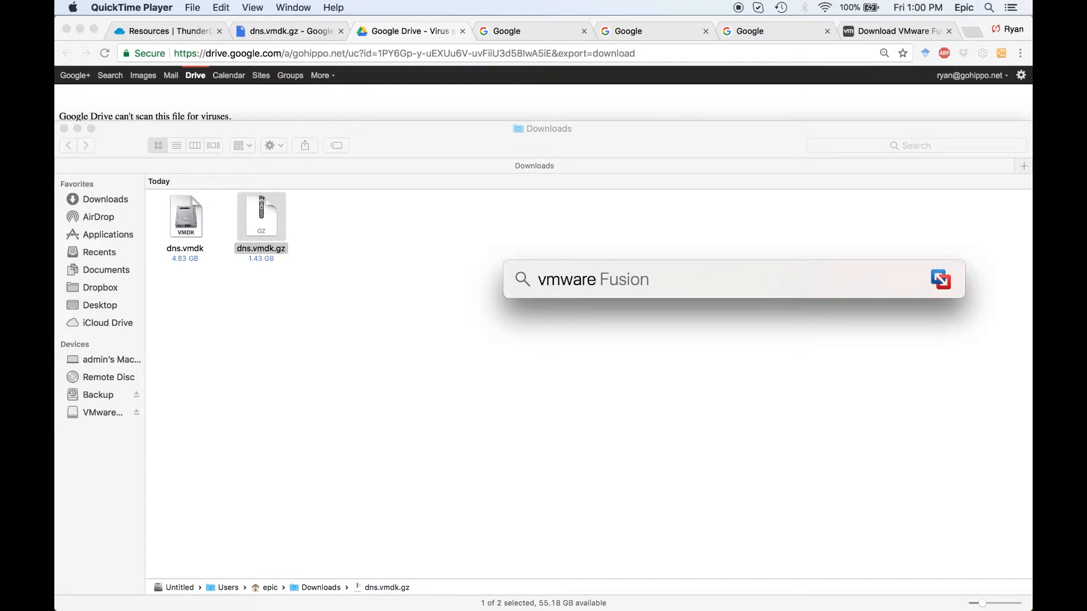
click(572, 320)
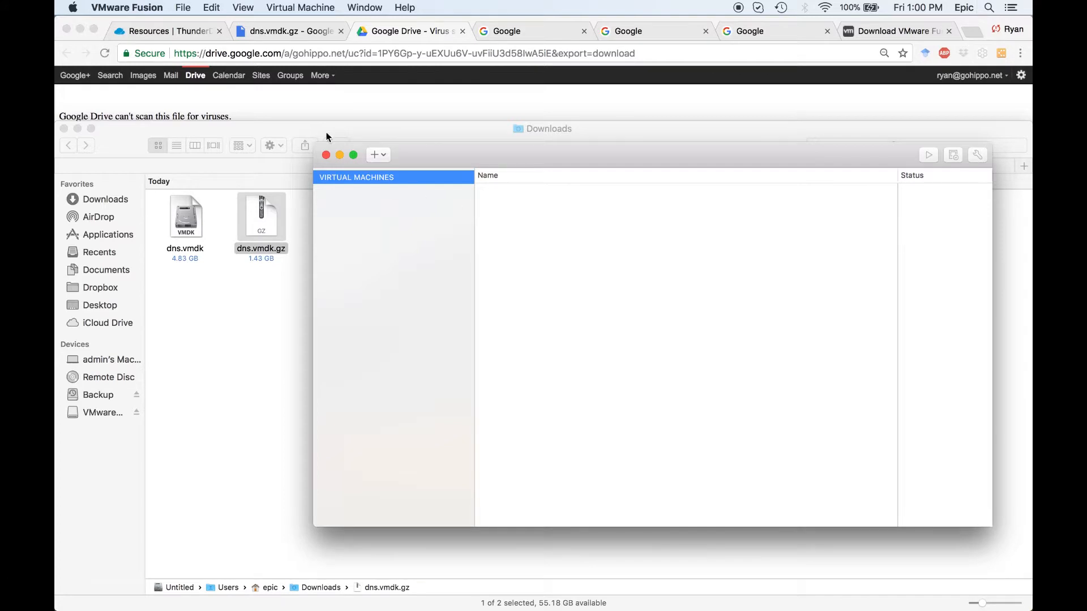
Start a new virtual machine using the custom virtual machine installation method.
click(184, 8)
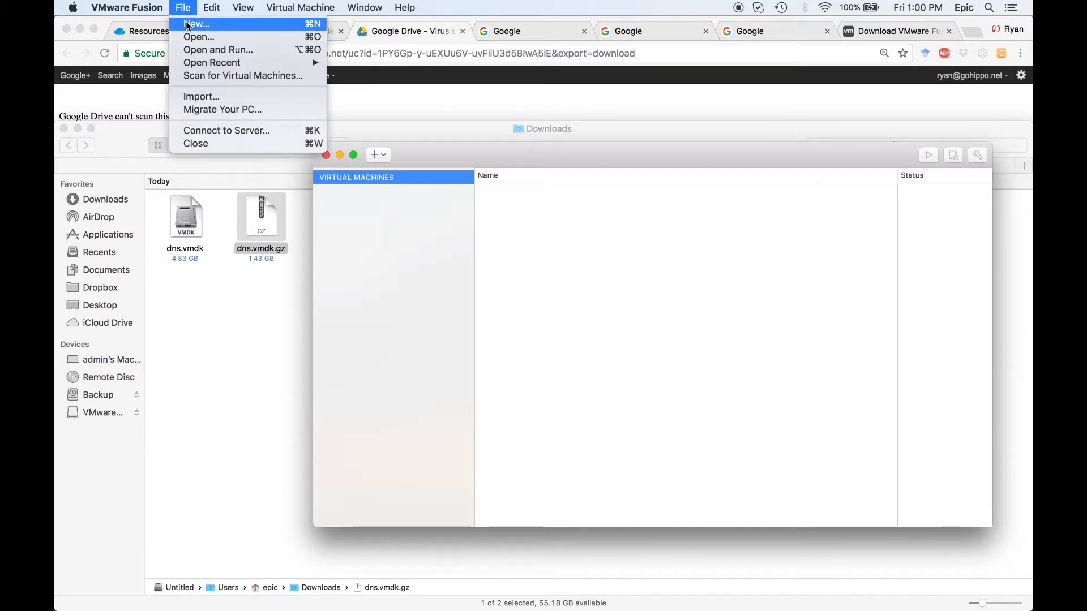
click(188, 26)
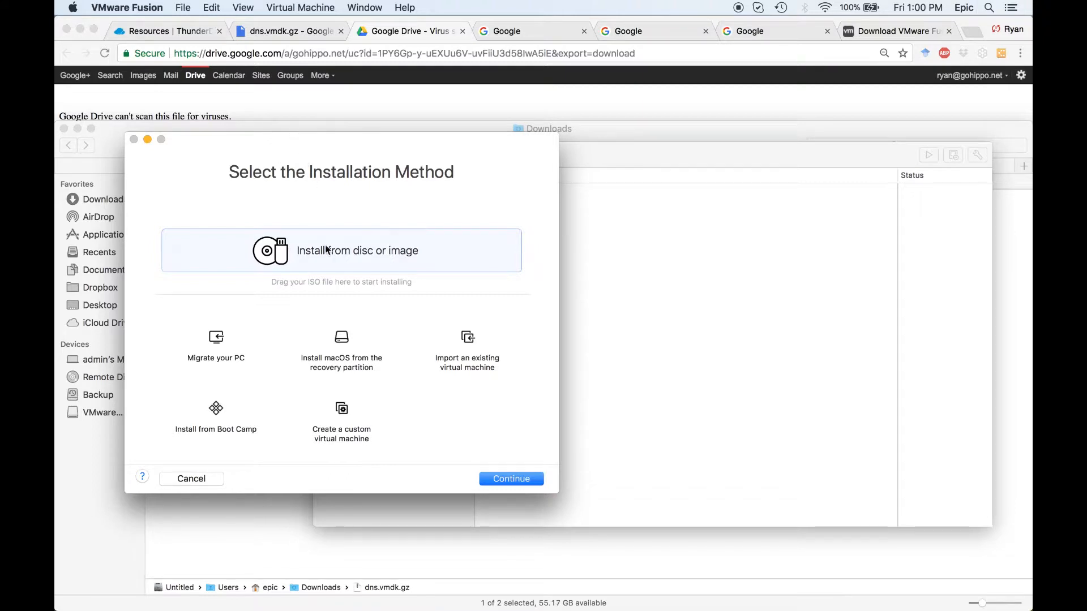
click(349, 422)
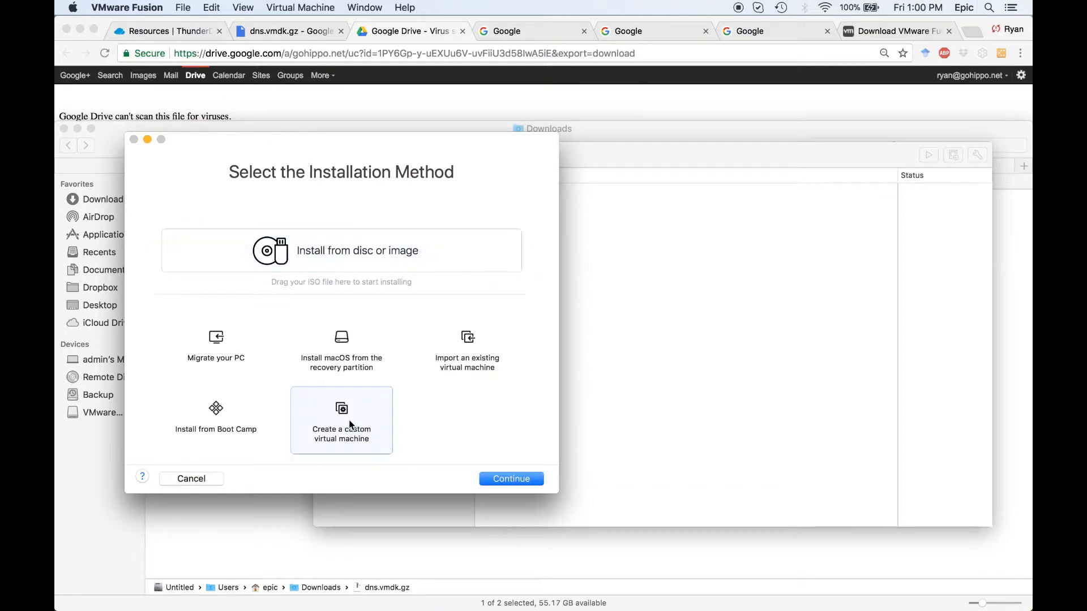
click(502, 479)
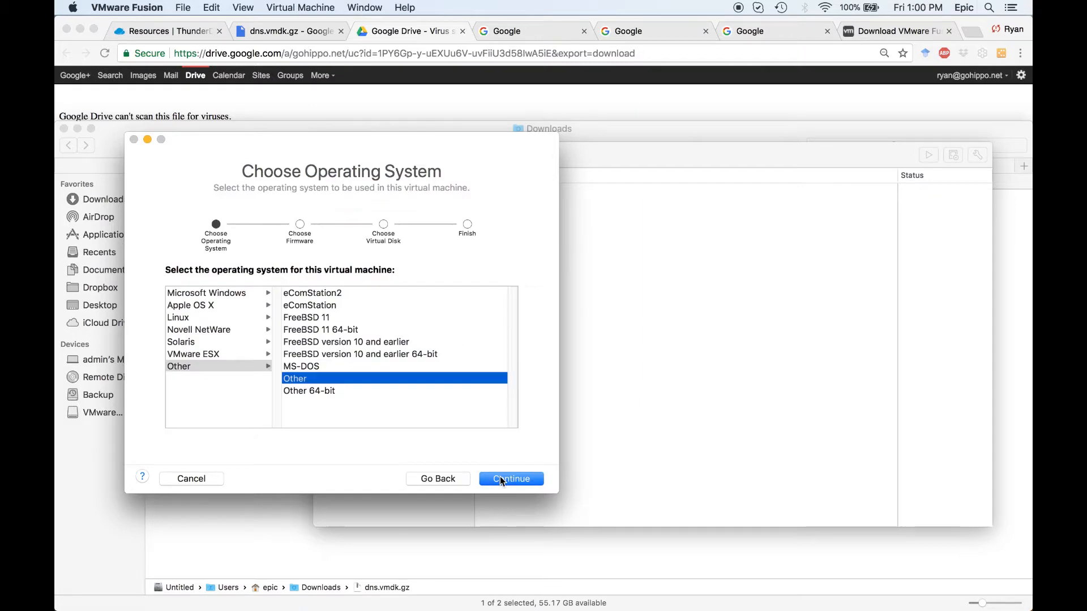
Choose Other as the virtual machine's operating system and accept Legacy BIOS as its boot firmware.
click(205, 367)
click(308, 381)
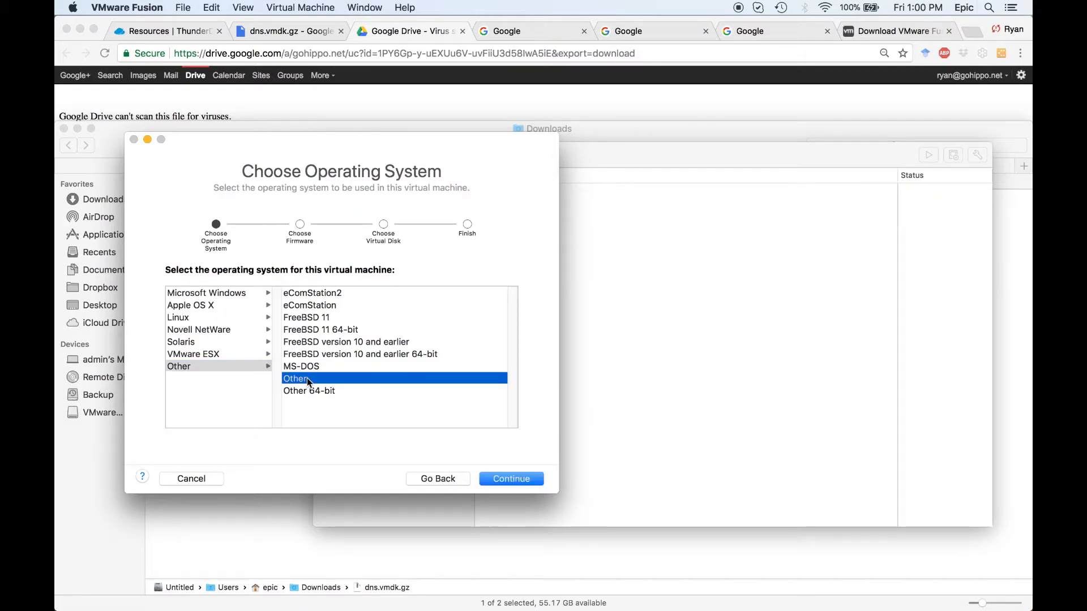
click(511, 480)
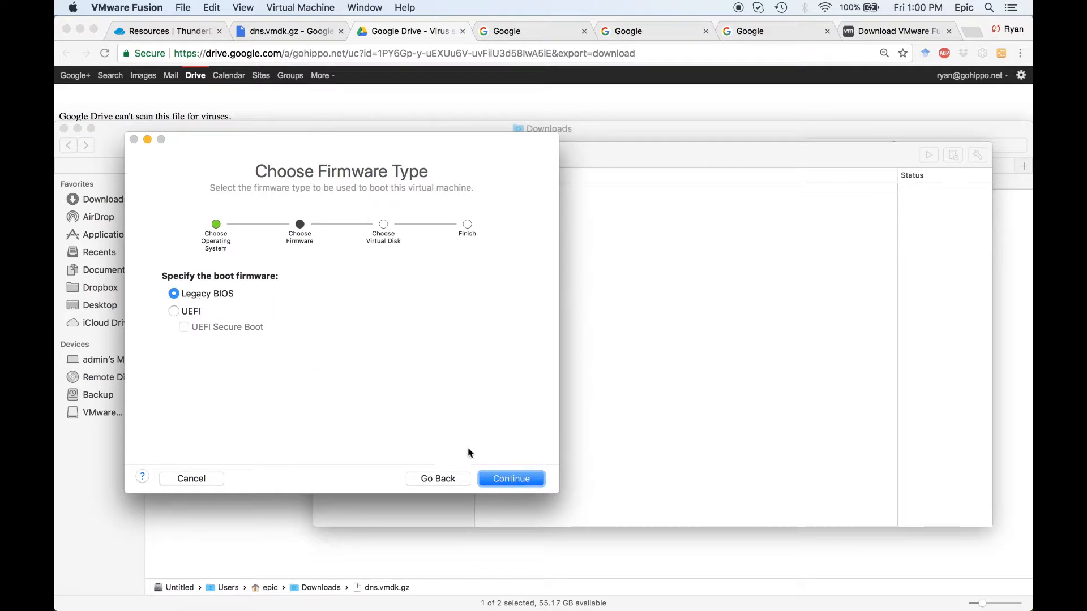
click(506, 485)
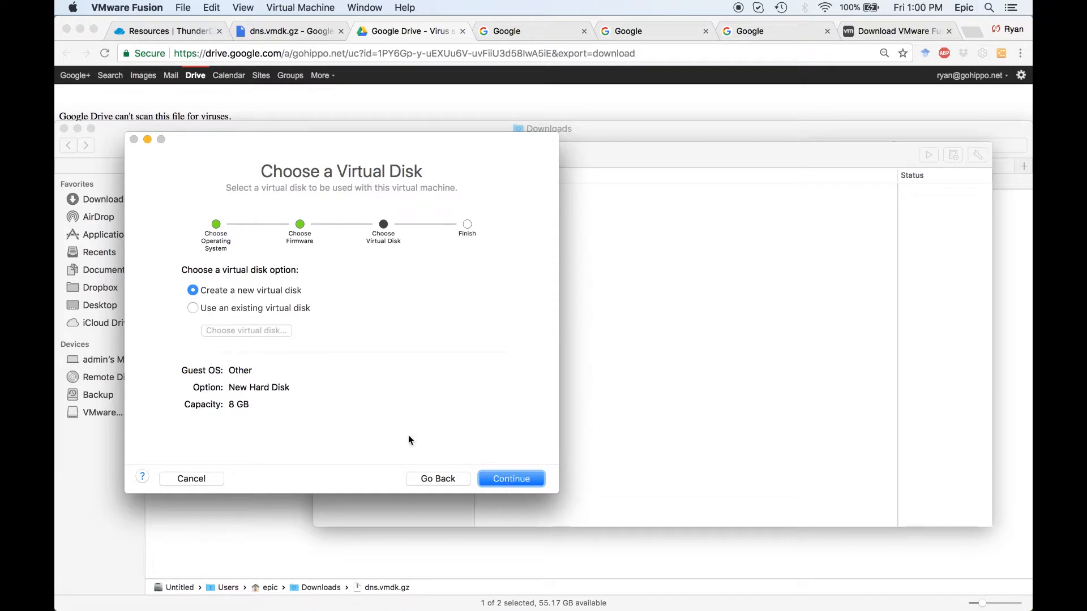
Use a separate copy of the existing virtual disk dns.vmdk from Downloads for the virtual machine.
click(194, 308)
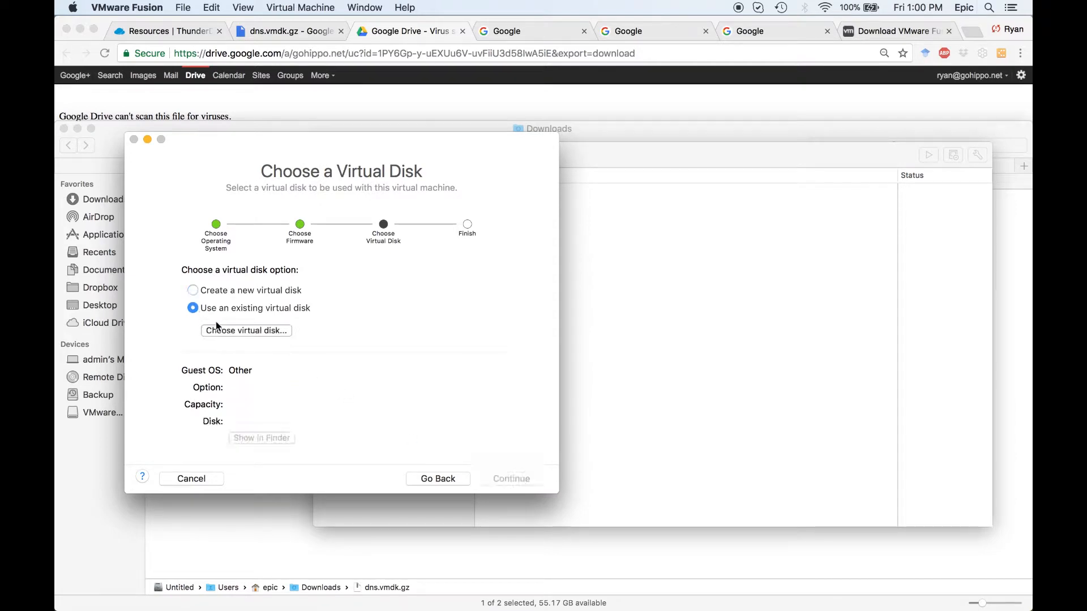
click(228, 331)
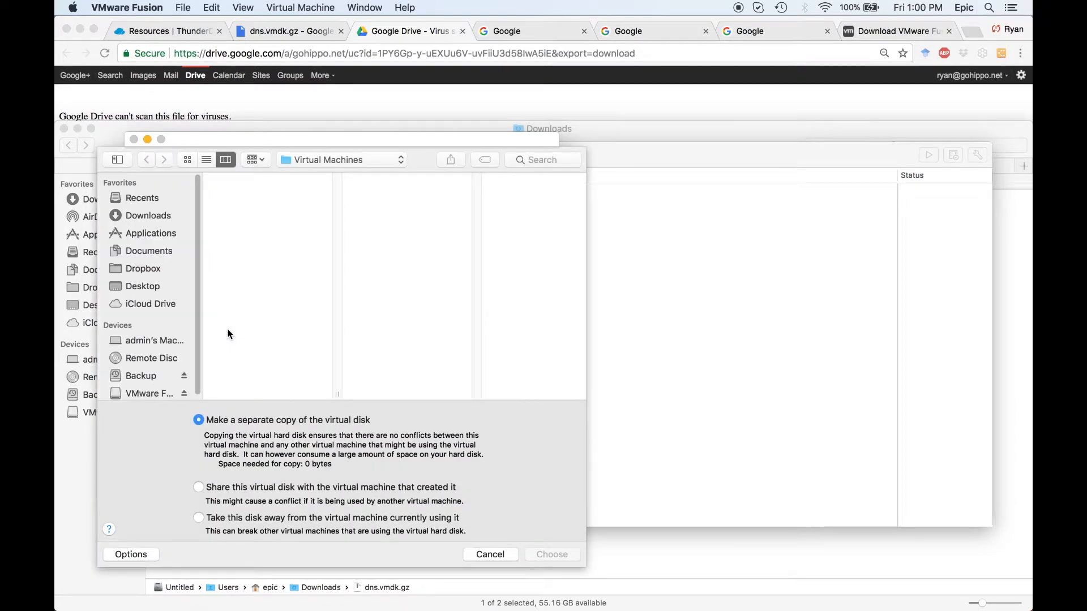
click(155, 214)
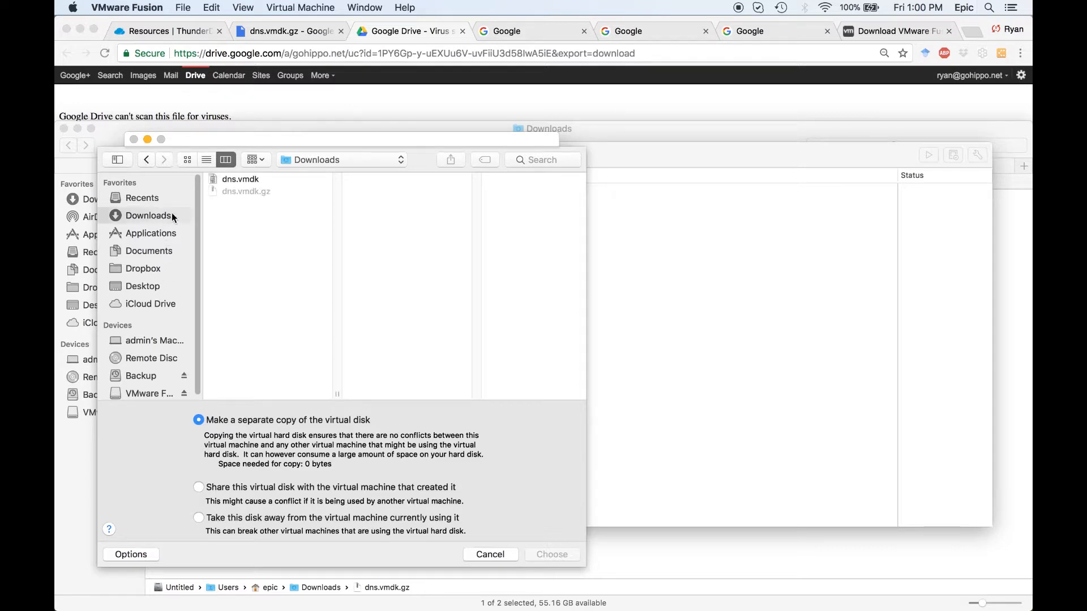
click(227, 180)
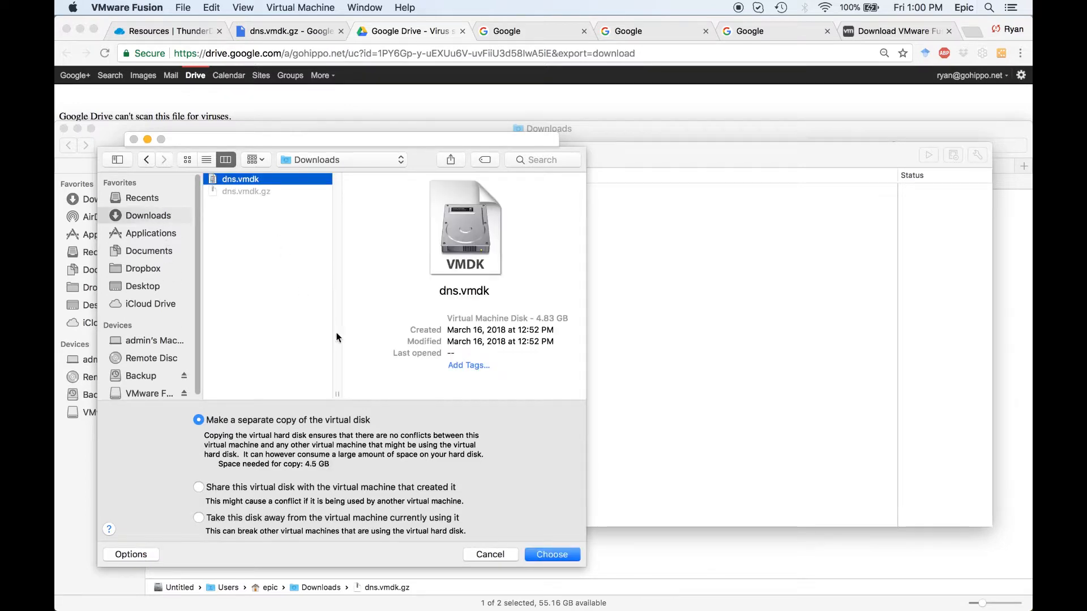
click(537, 555)
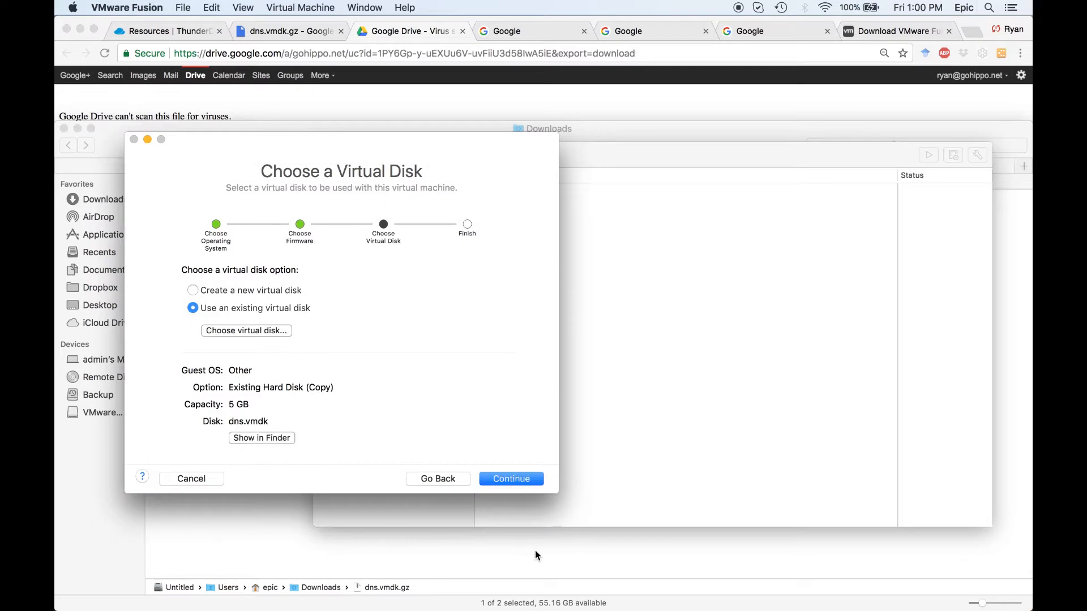
click(513, 479)
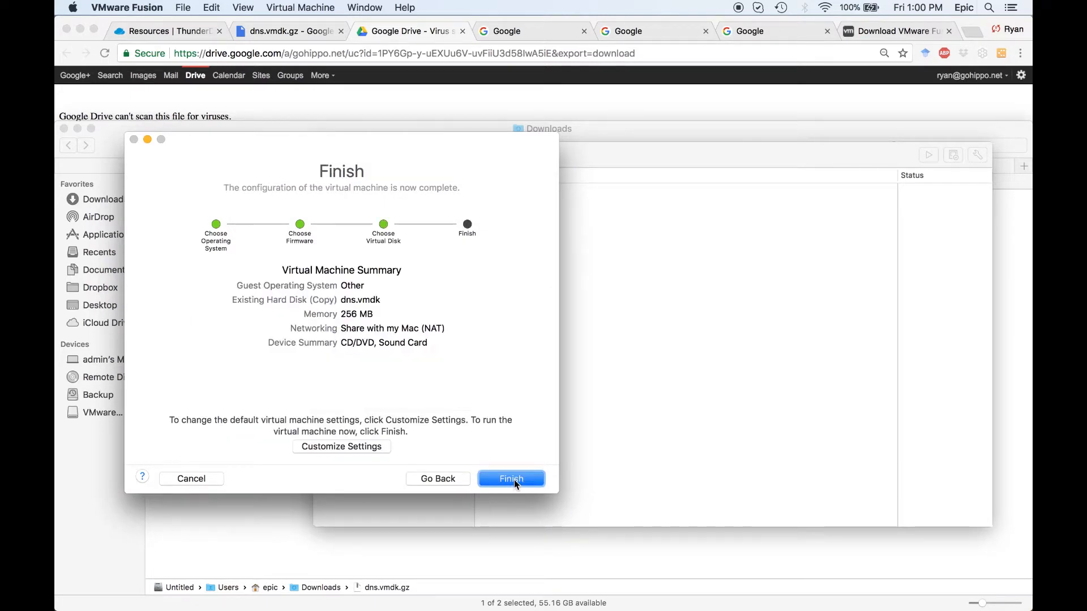
Finish the virtual machine setup and save it as "Thunder DNS" in the Virtual Machines folder.
click(512, 479)
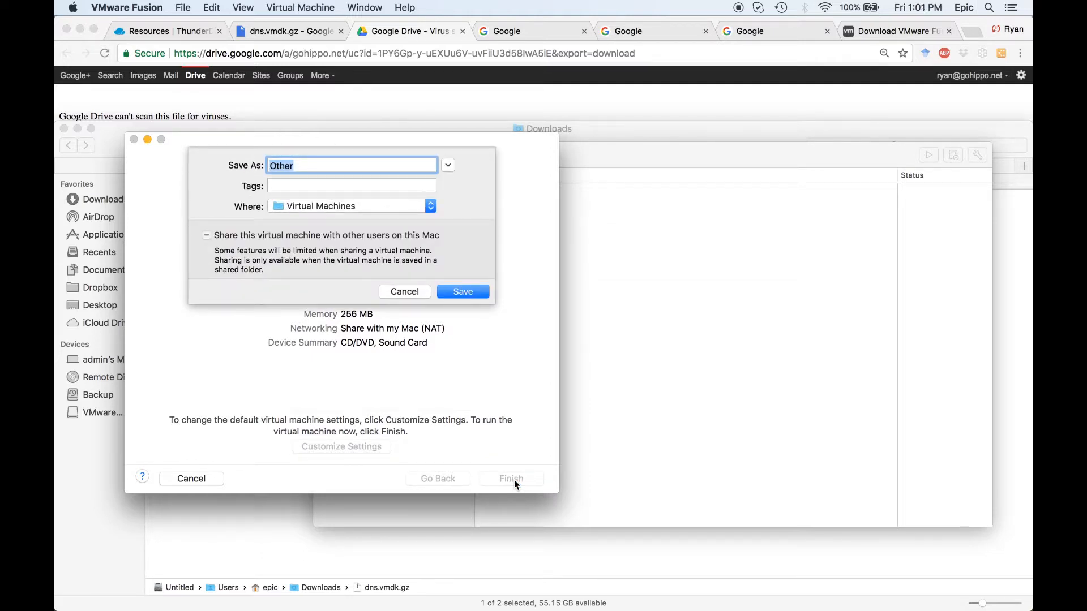
text(Thunder DNS)
click(478, 293)
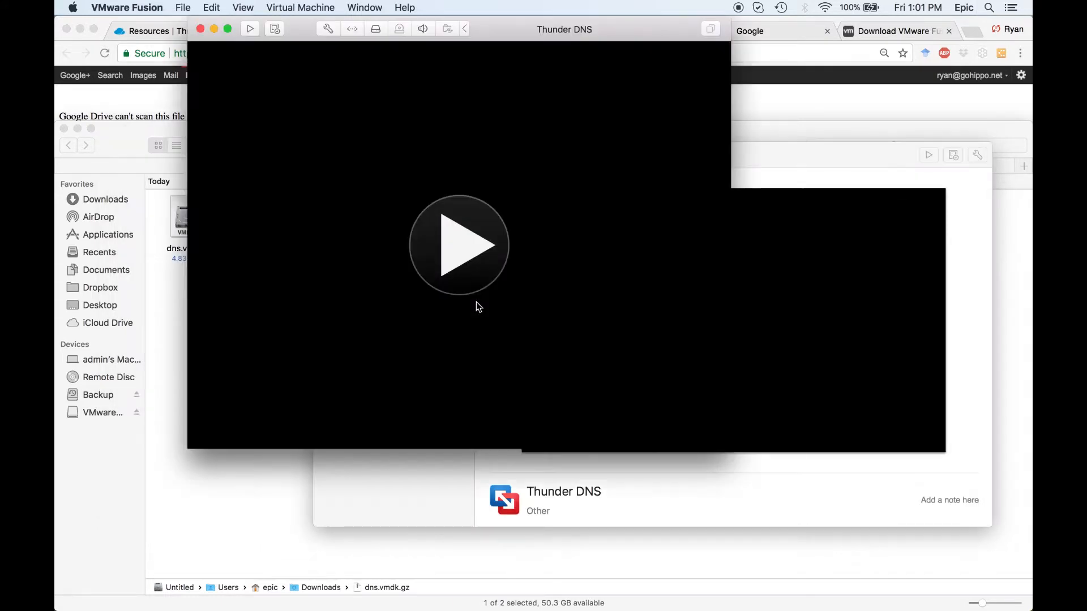
click(477, 302)
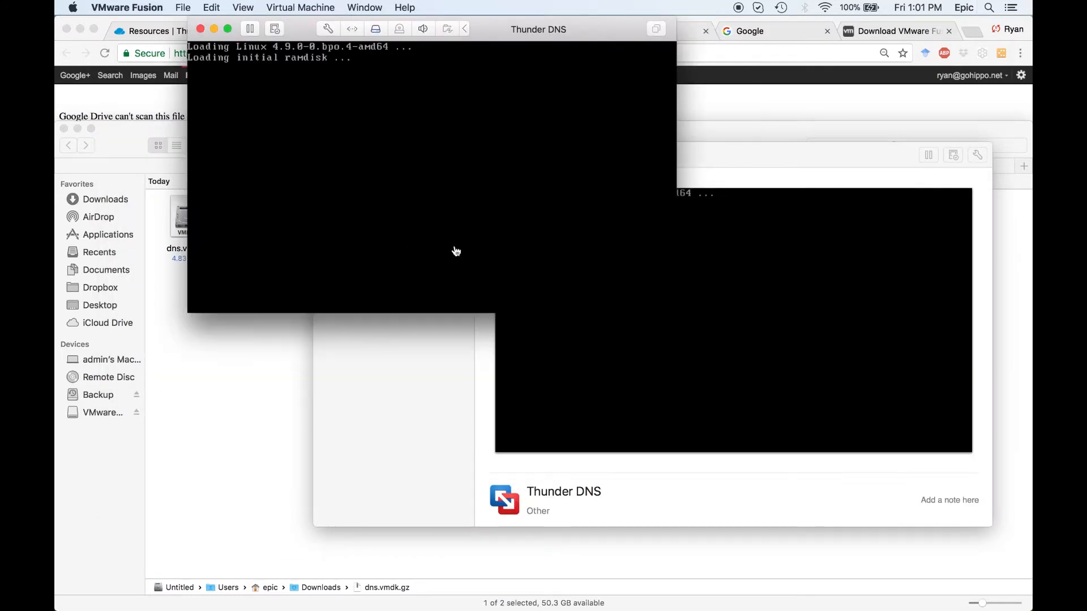
click(299, 8)
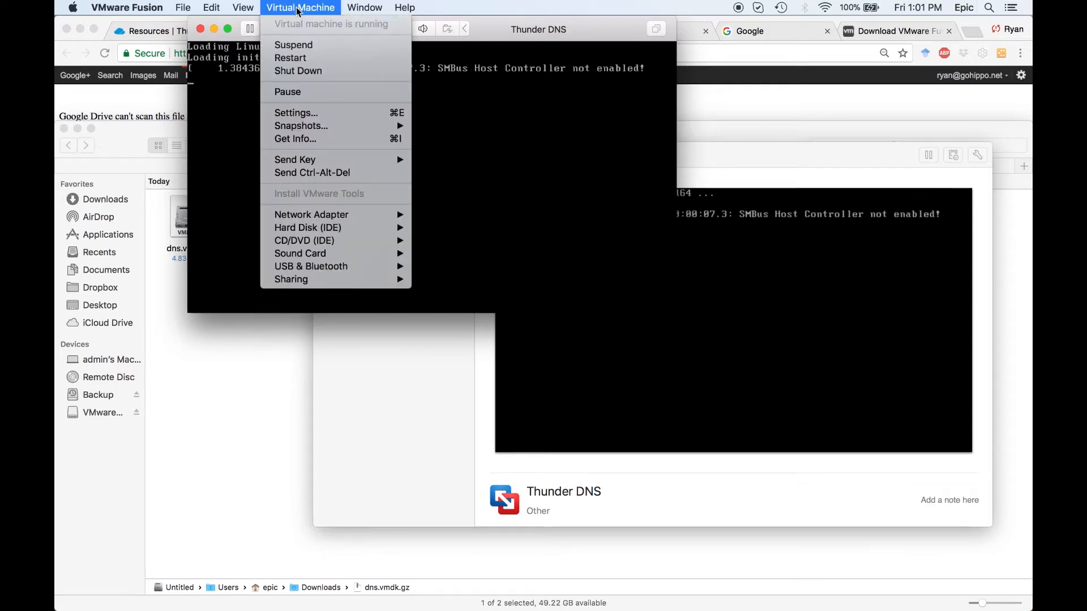
click(297, 74)
click(697, 138)
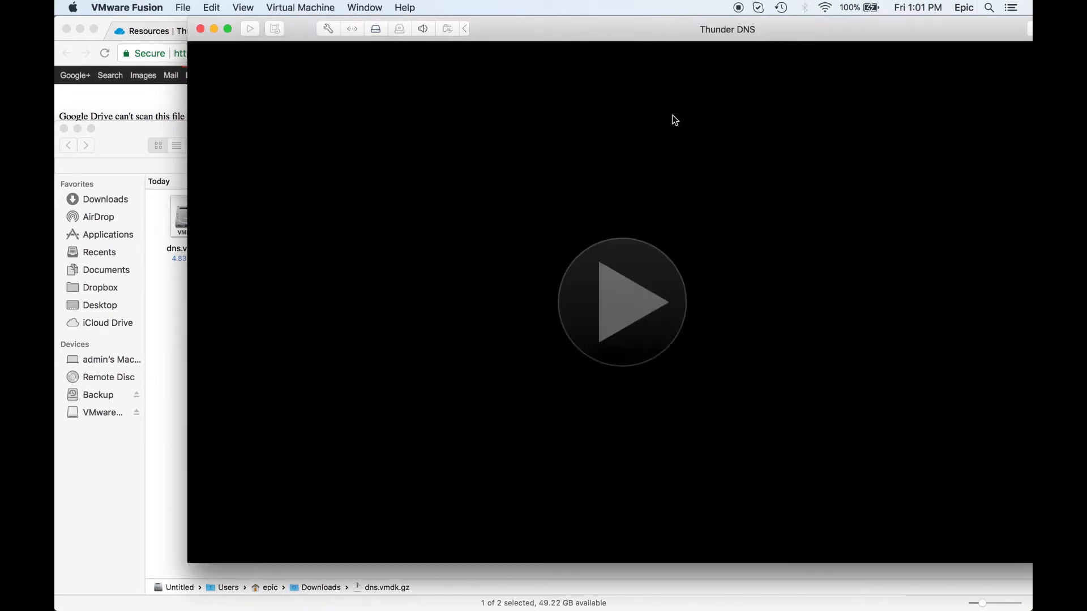
Set the Thunder DNS virtual machine to 2 processor cores and about 1080 MB of memory.
click(274, 47)
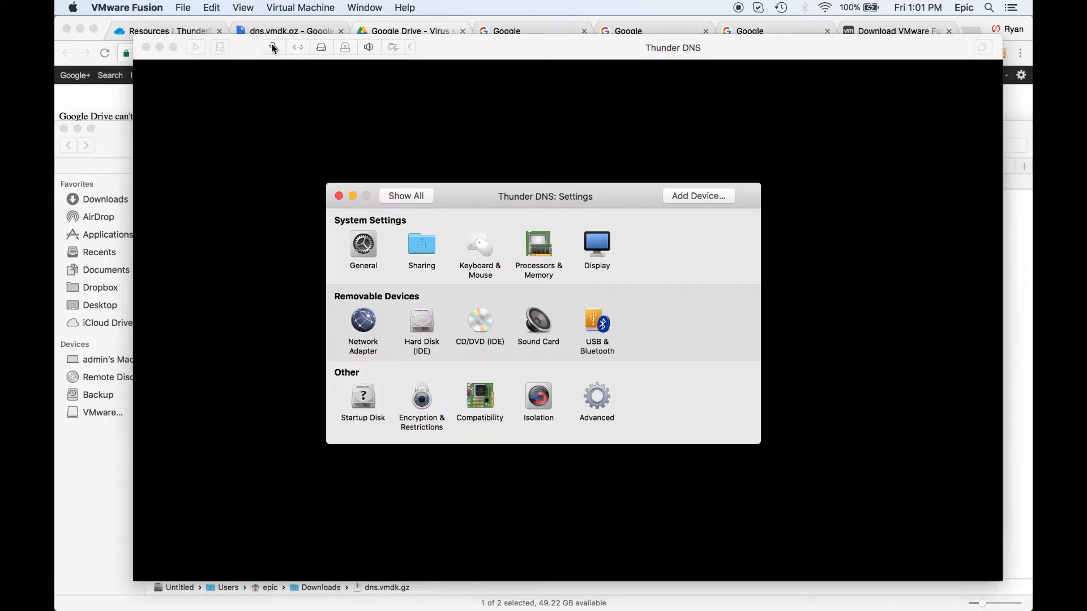
click(536, 249)
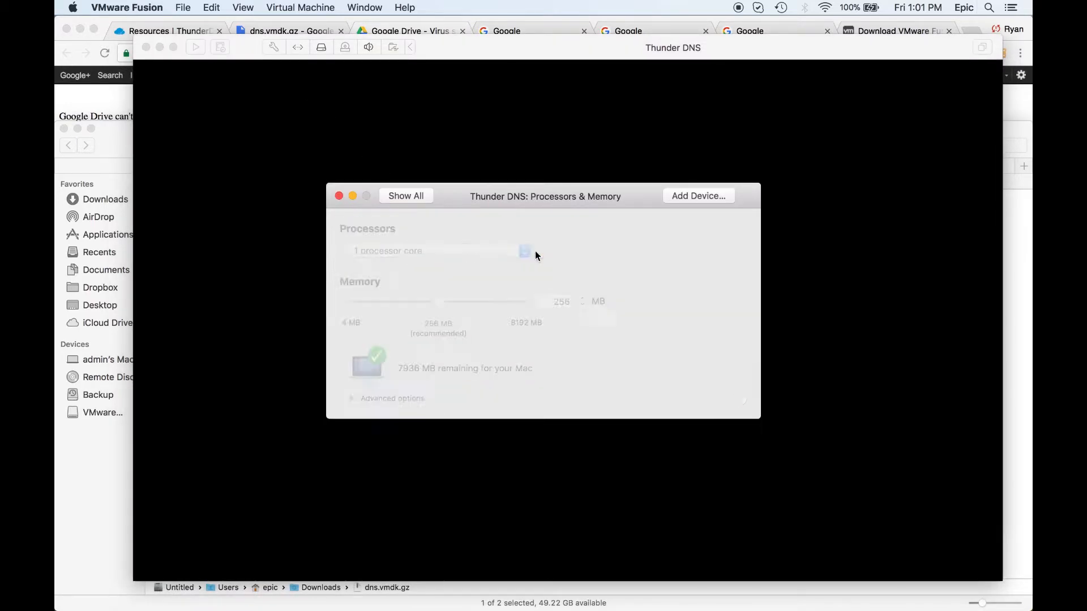
click(502, 249)
click(492, 265)
drag(450, 304, 488, 304)
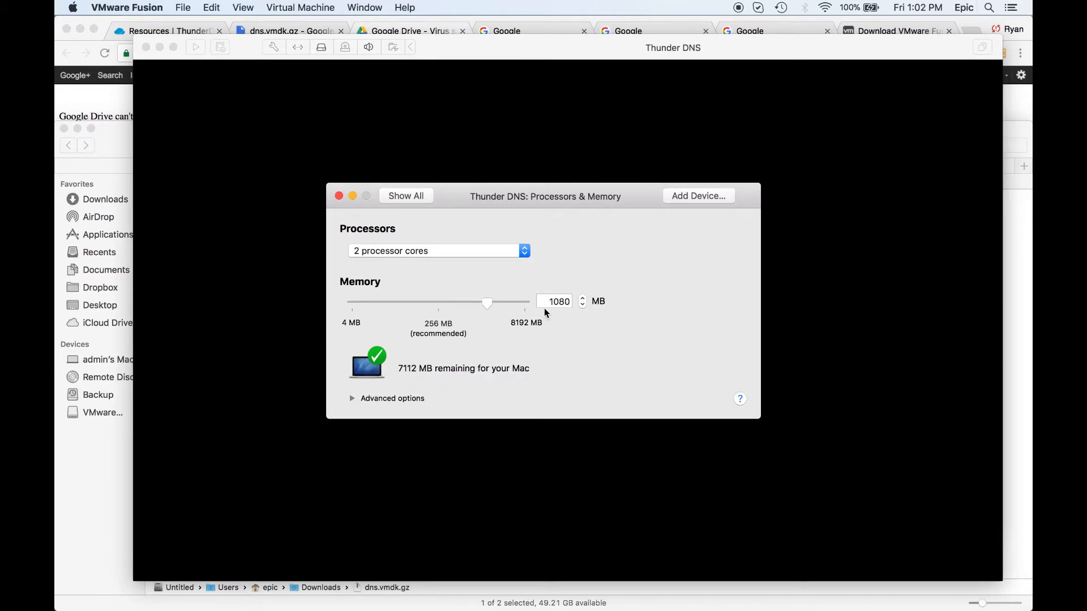
click(338, 195)
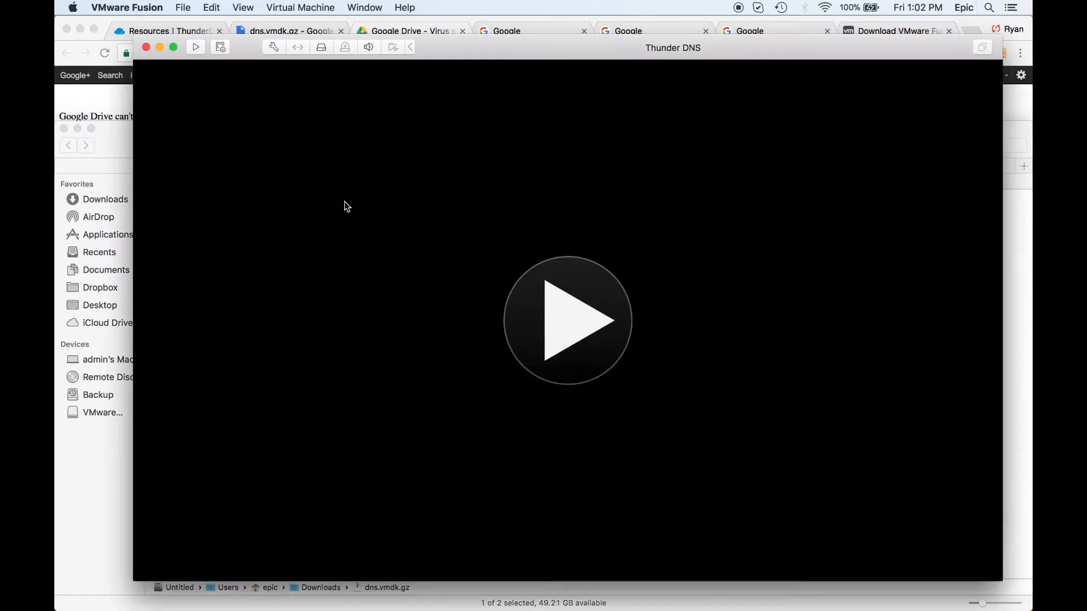
Switch the virtual machine's network adapter to Bridged (Autodetect), and start the machine with its window moved off the browser tabs.
click(304, 8)
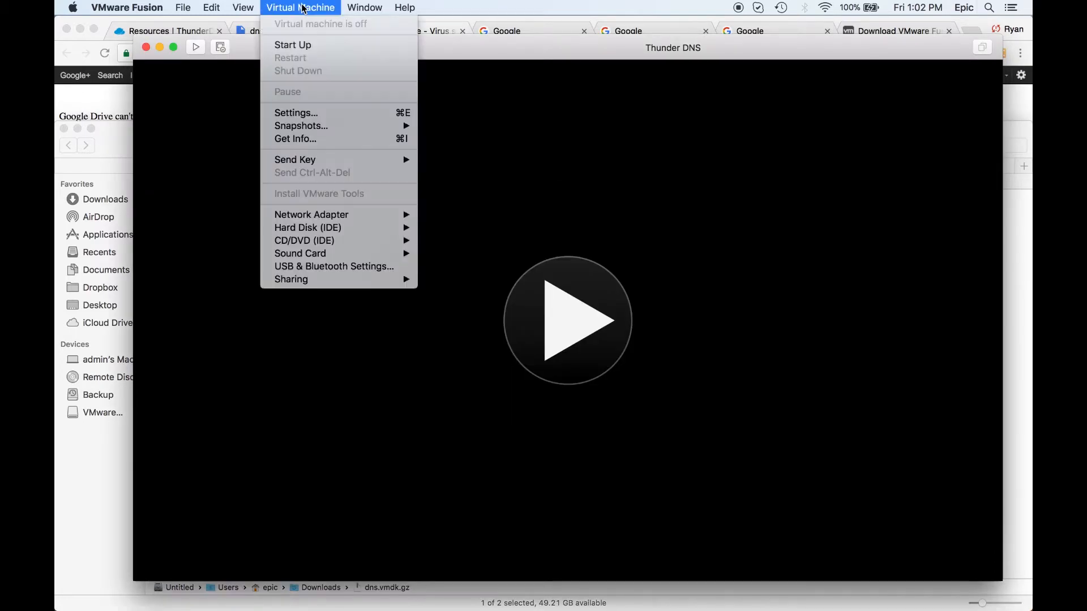
mouse_move(360, 214)
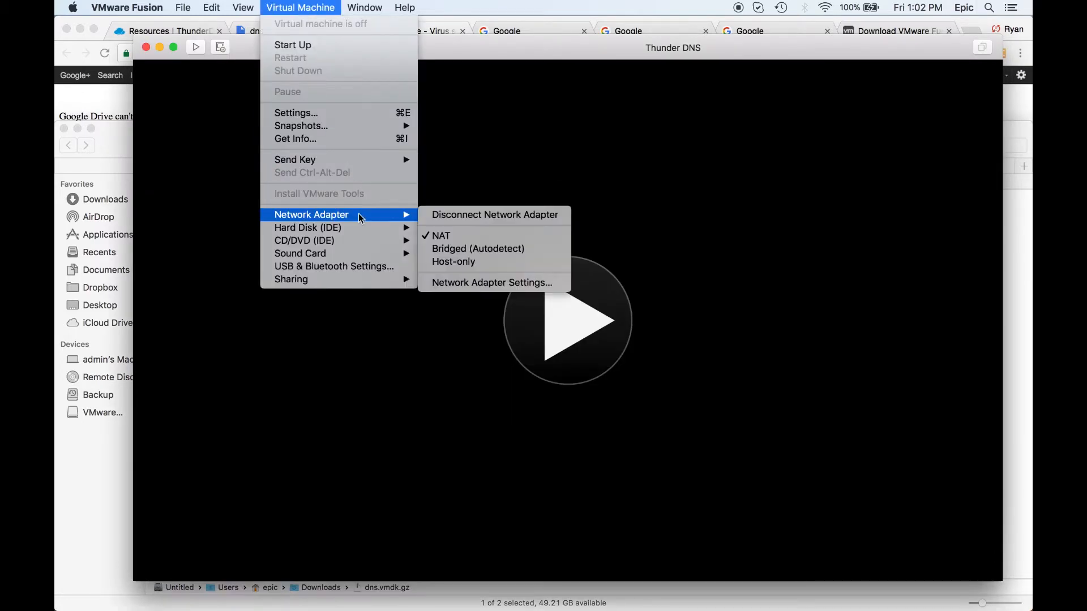
click(463, 250)
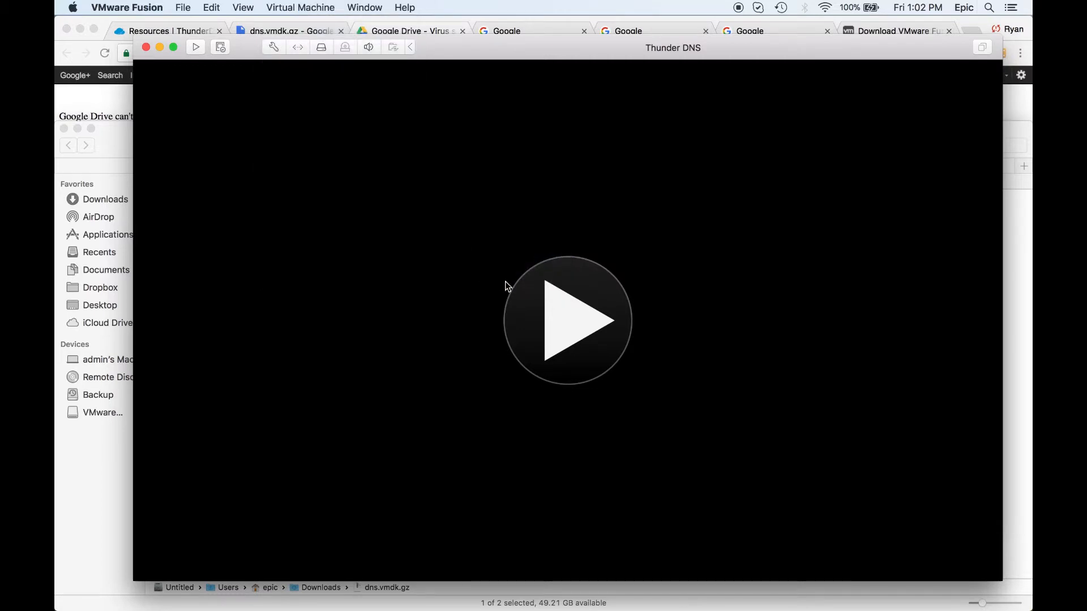
click(558, 309)
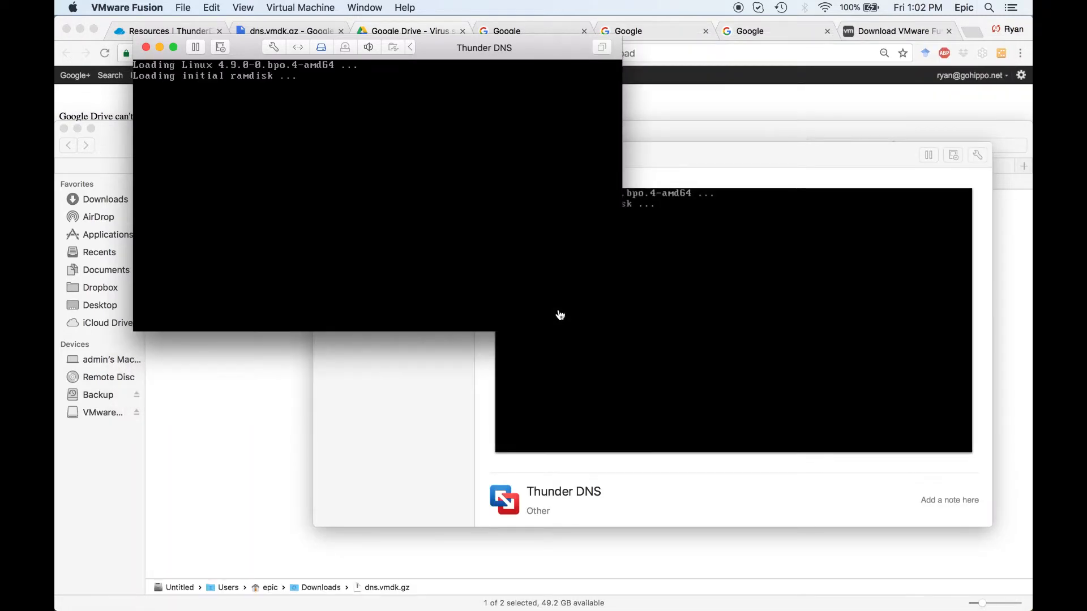
drag(470, 49, 814, 198)
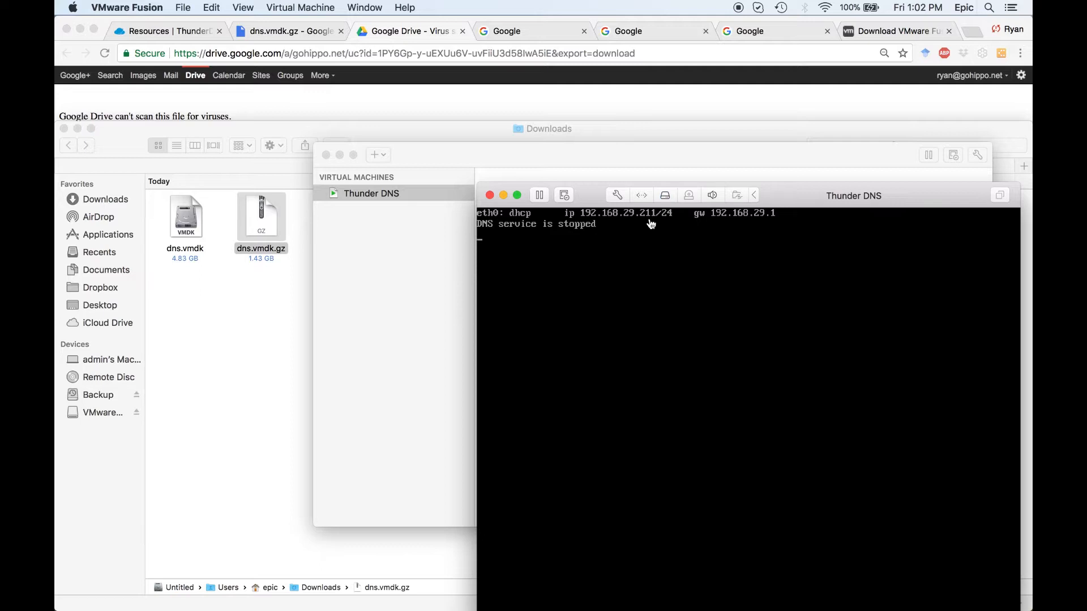
click(498, 29)
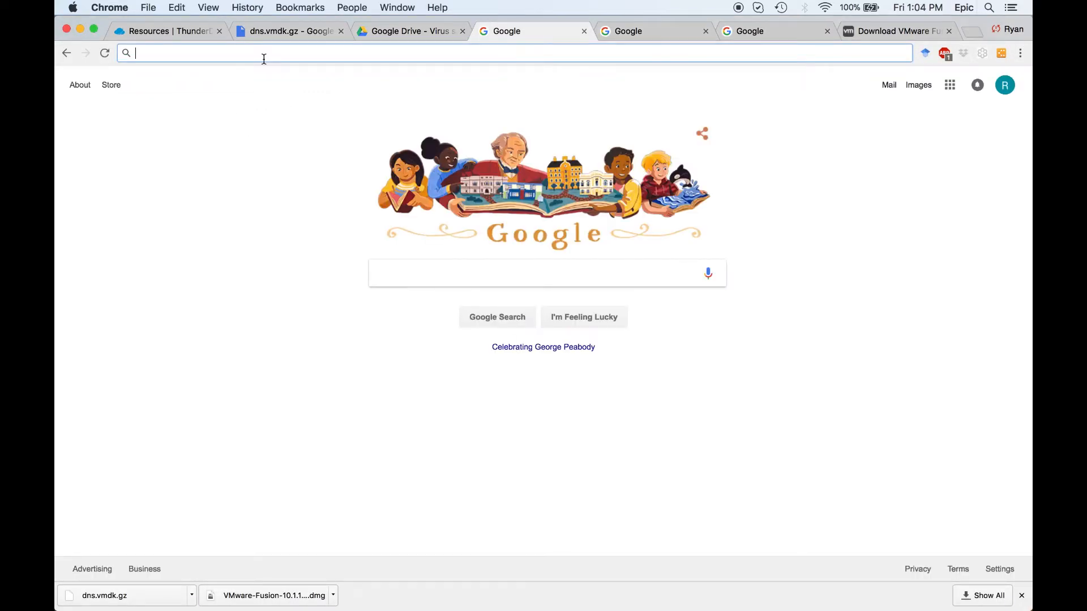
text(https:)
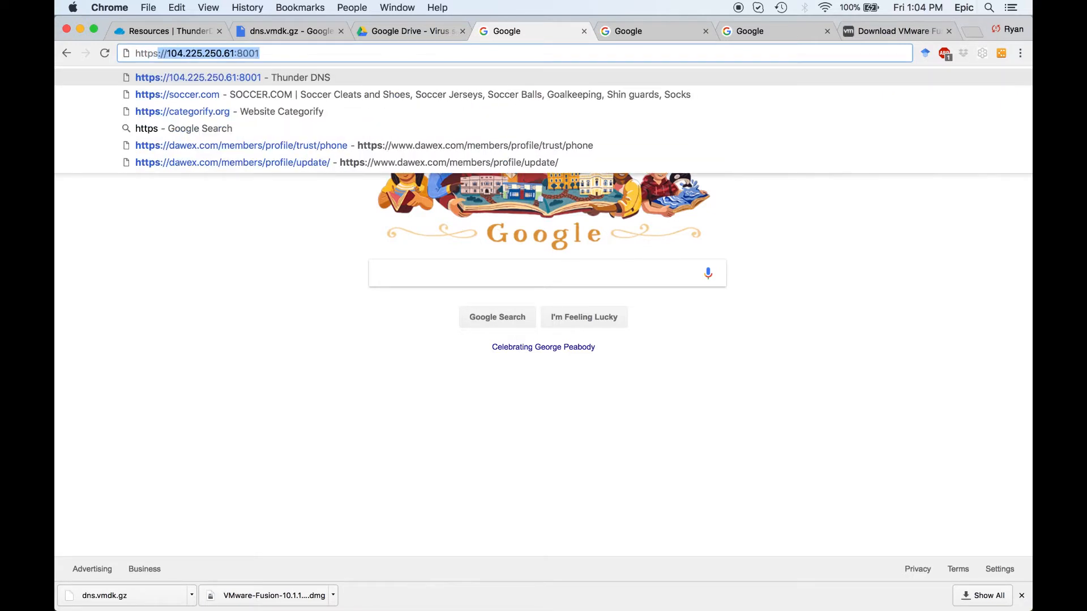
text(//)
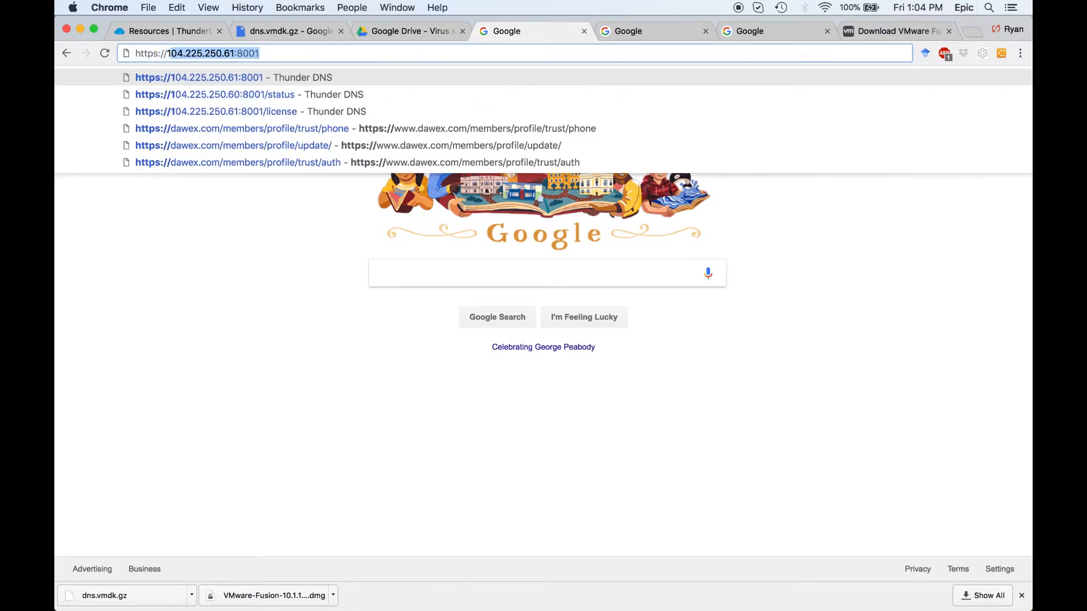
text(192.1)
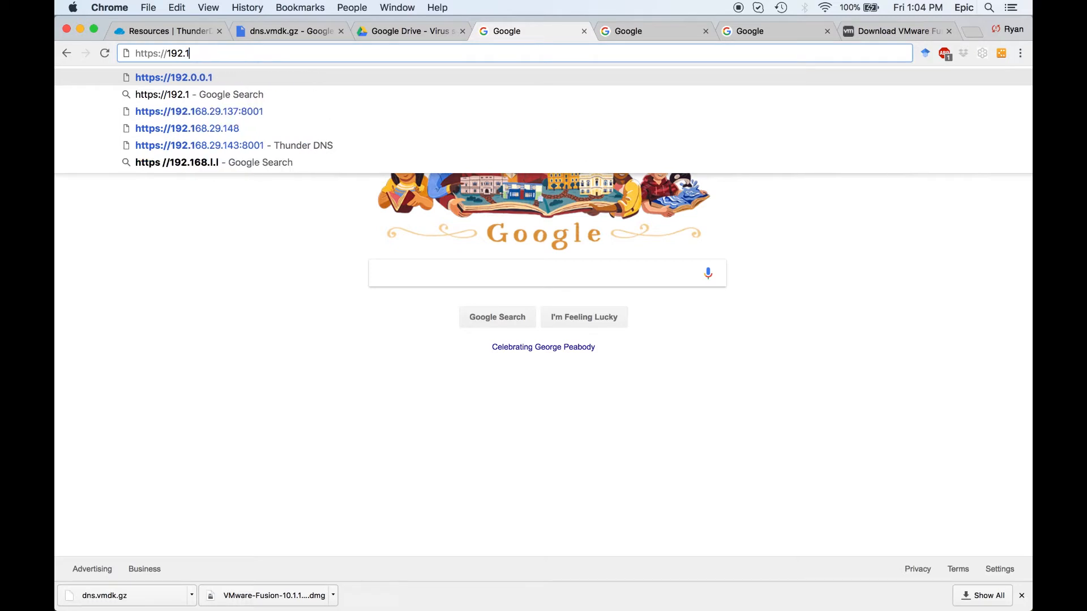
text(68.29)
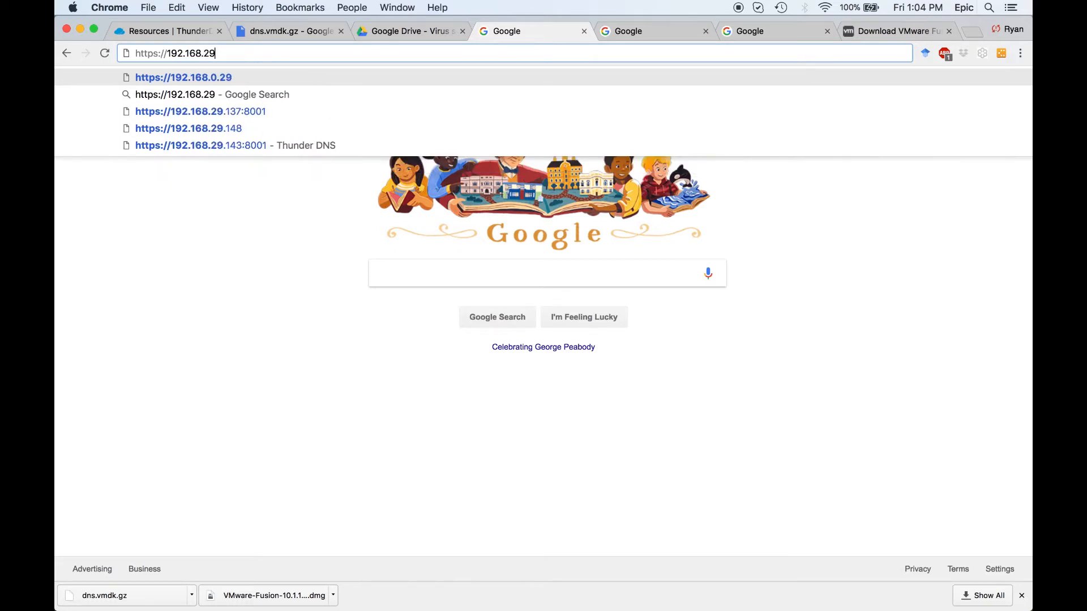
text(.211:)
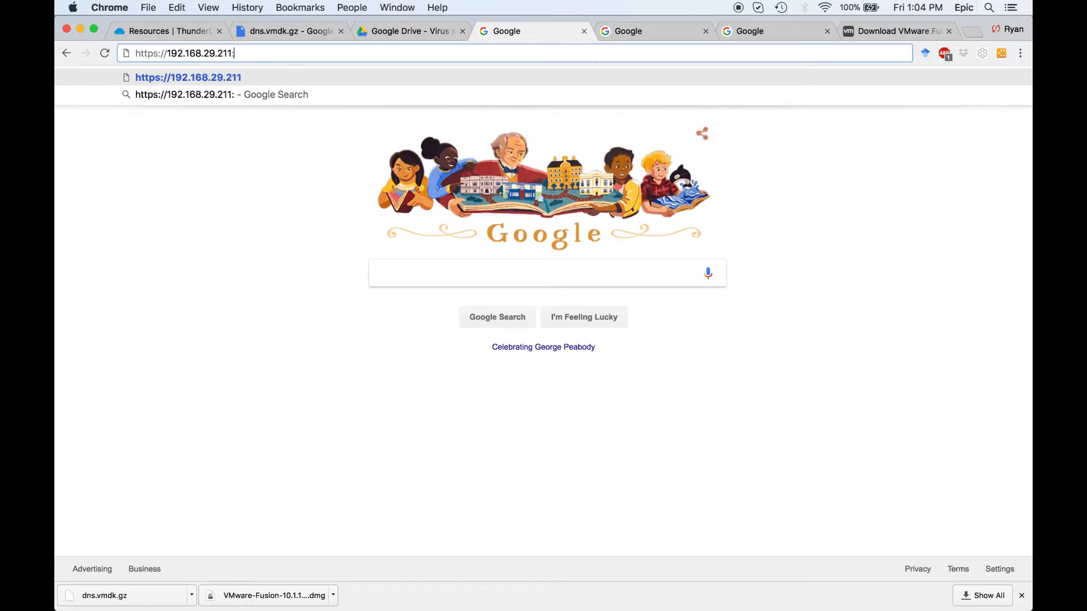
text(8001)
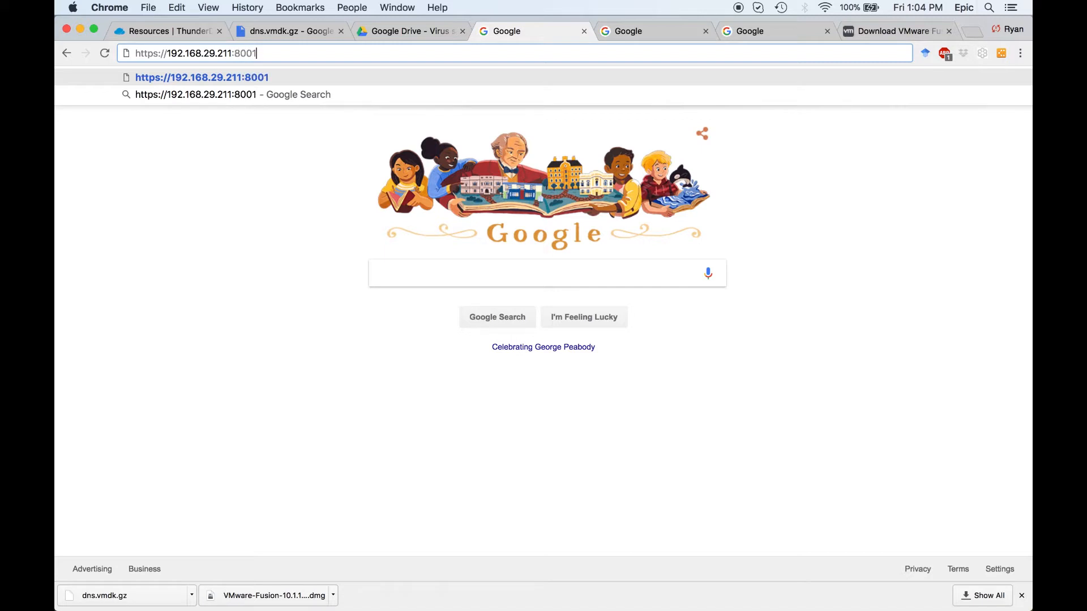
key(Return)
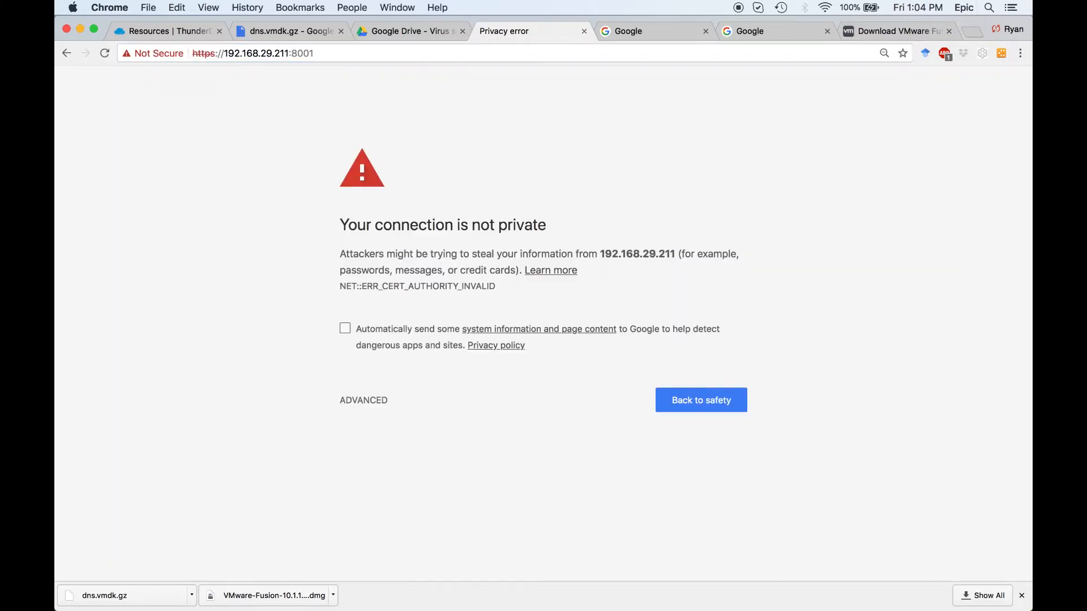
click(353, 399)
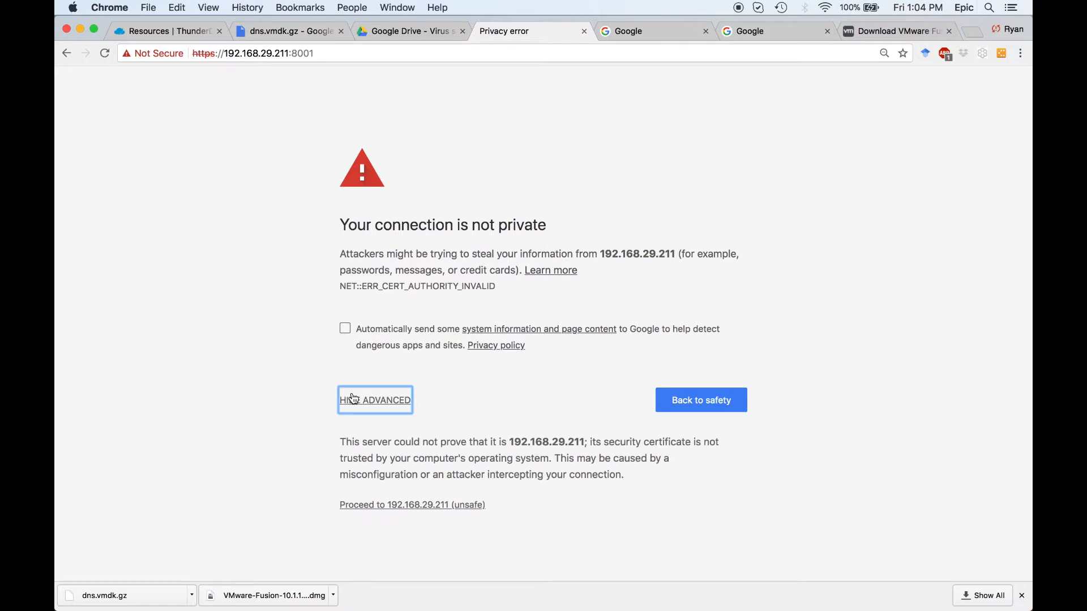
click(385, 508)
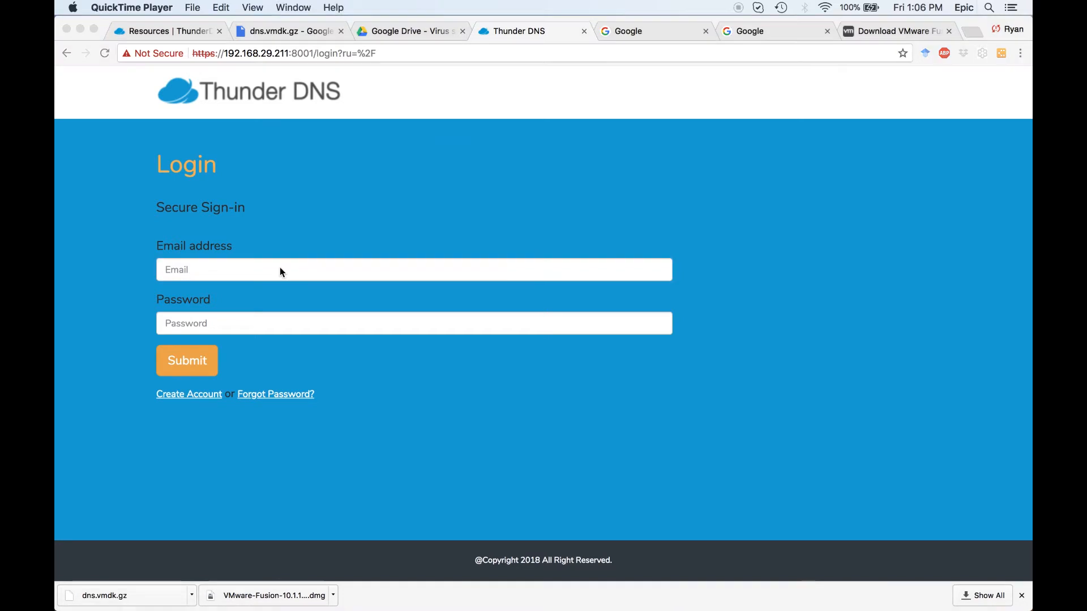
Log in to Thunder DNS by entering the account's email address and password.
click(280, 268)
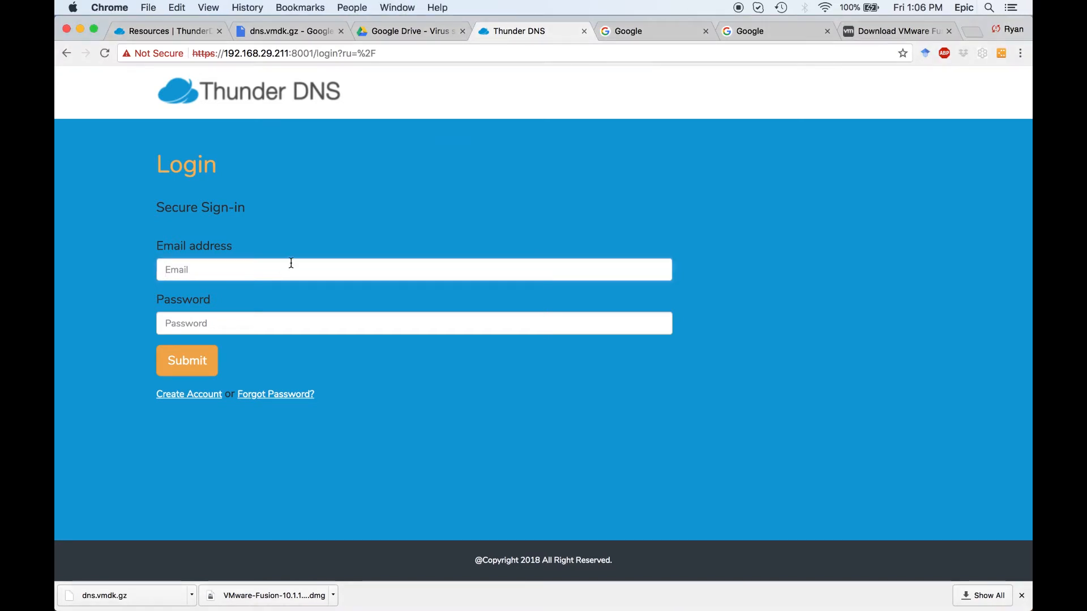
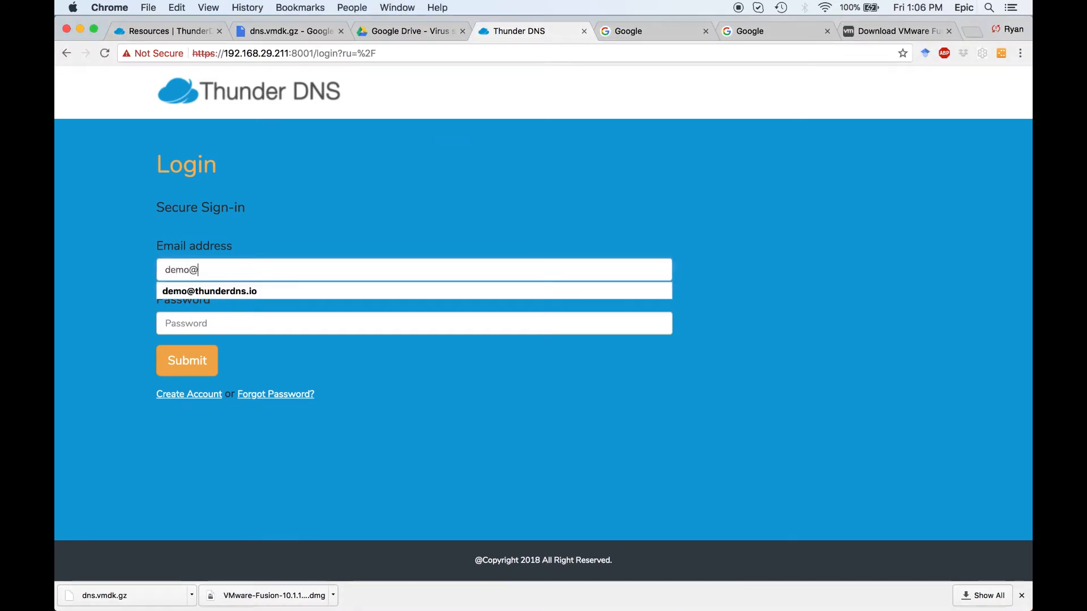
click(232, 329)
text(••••••••••••)
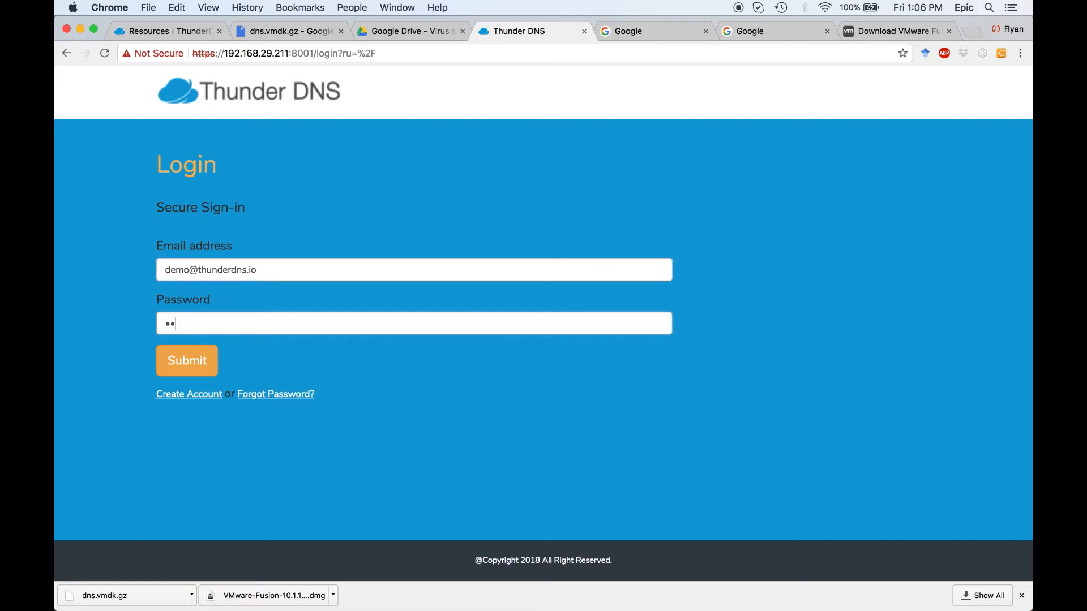
text(•••)
click(212, 358)
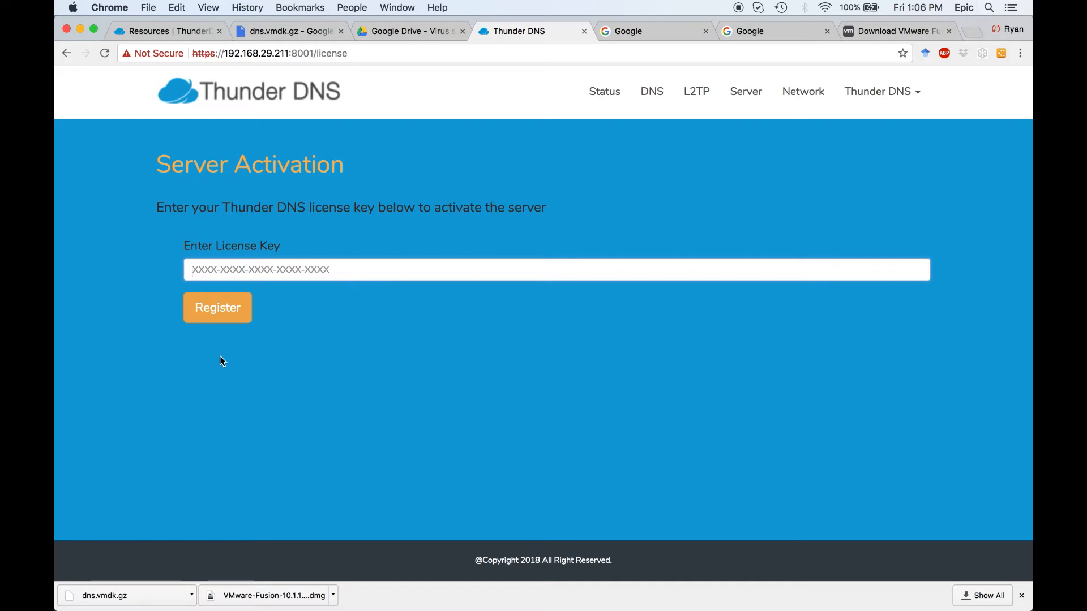
Paste the Thunder DNS license key, register the server, and look over its status page.
key(super+v)
click(215, 315)
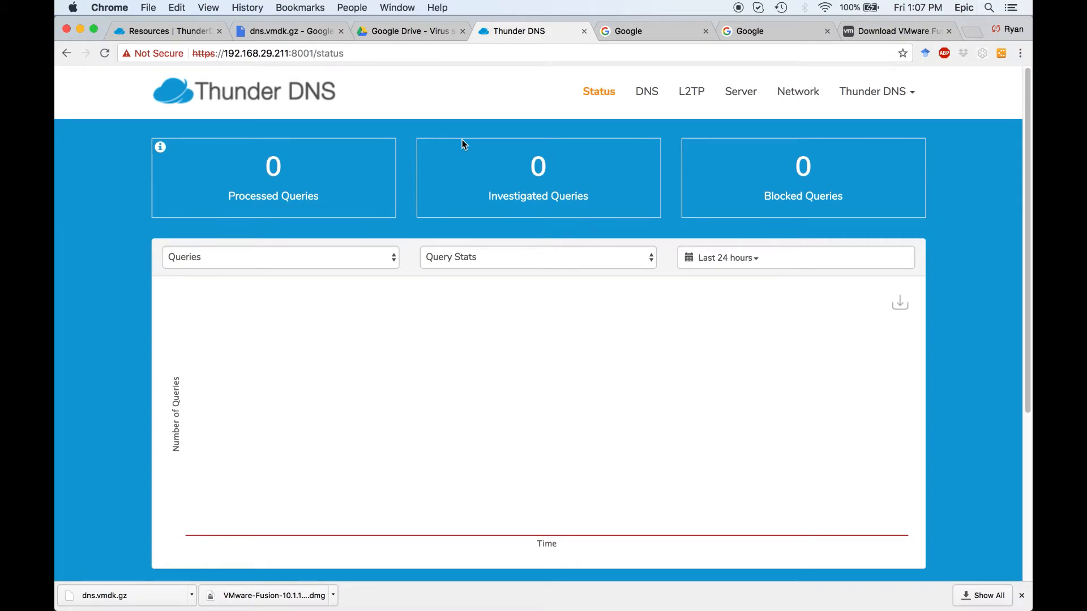
scroll(462, 140, down, 4)
scroll(462, 144, up, 4)
Add 192.168.29.211 as a DNS server for the Mac's Wi-Fi connection, apply the change, and close the Network preferences.
click(825, 7)
click(874, 324)
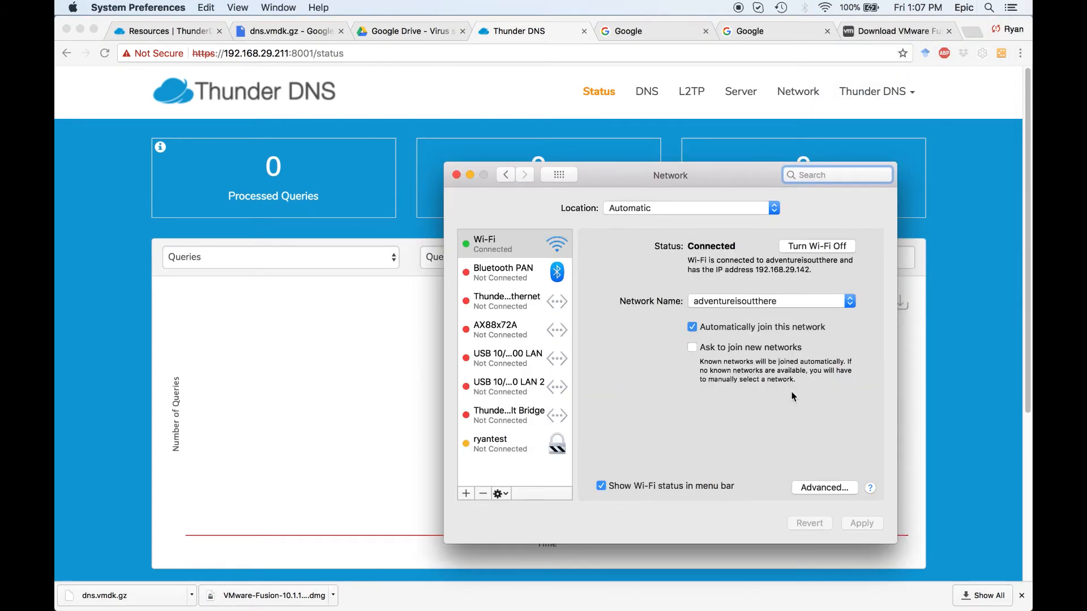
click(817, 488)
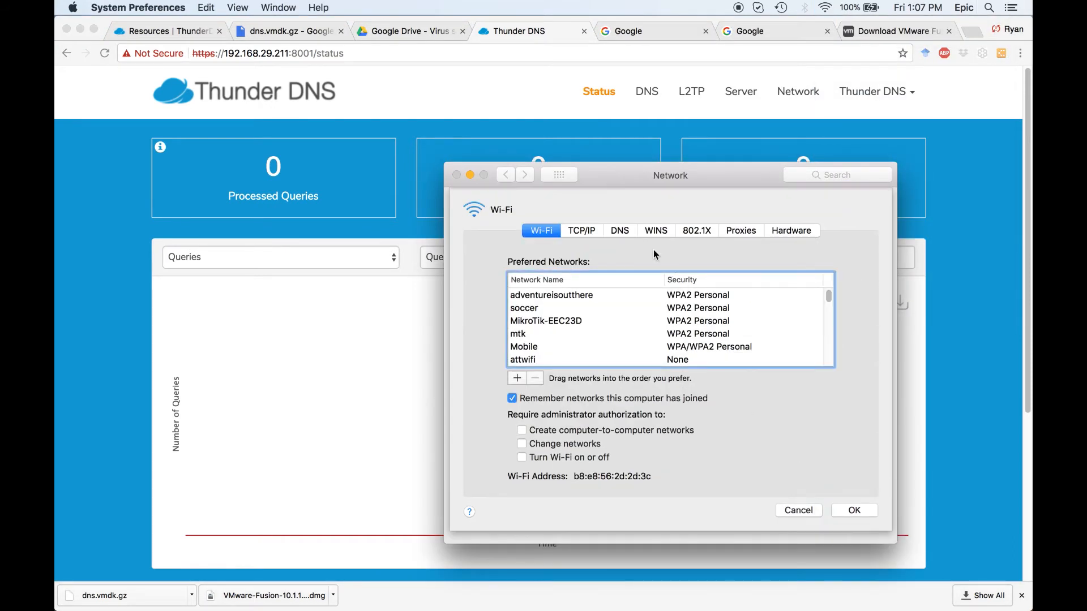
click(619, 230)
click(487, 474)
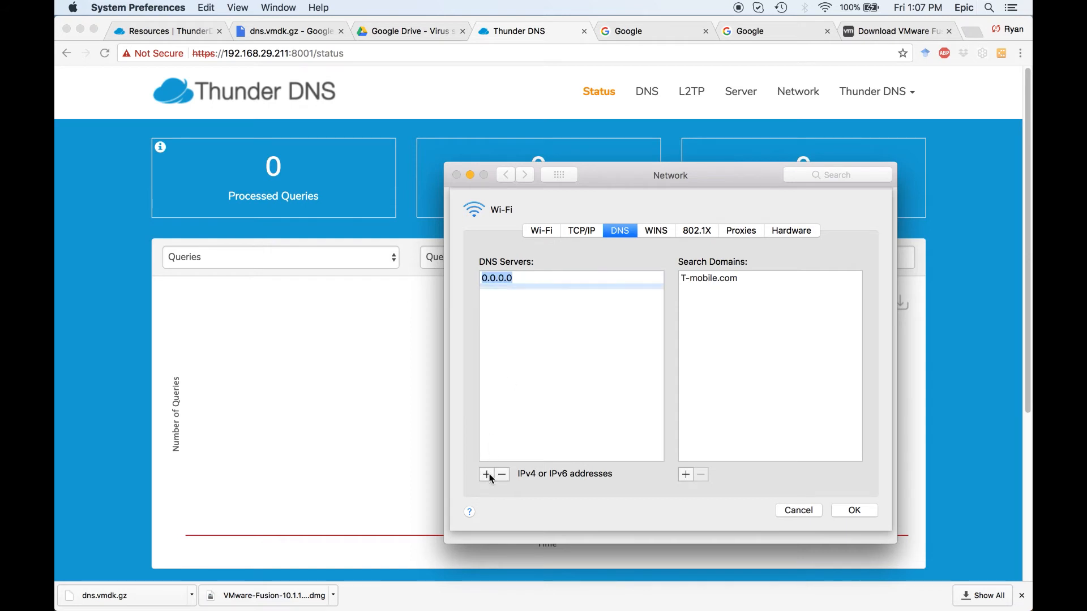
text(192.16)
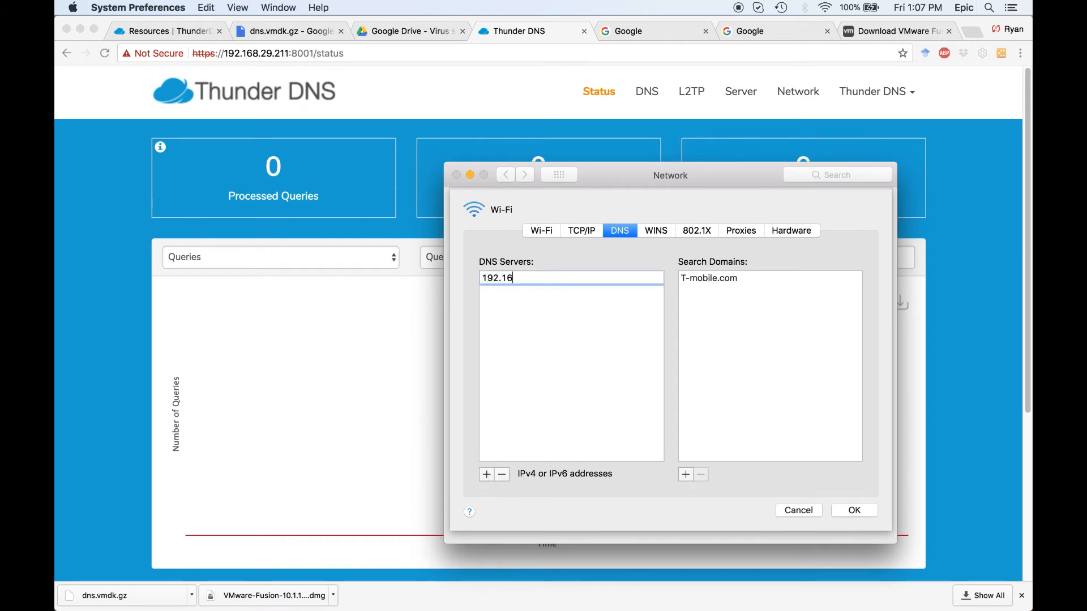
text(8.29.211)
click(855, 510)
click(861, 523)
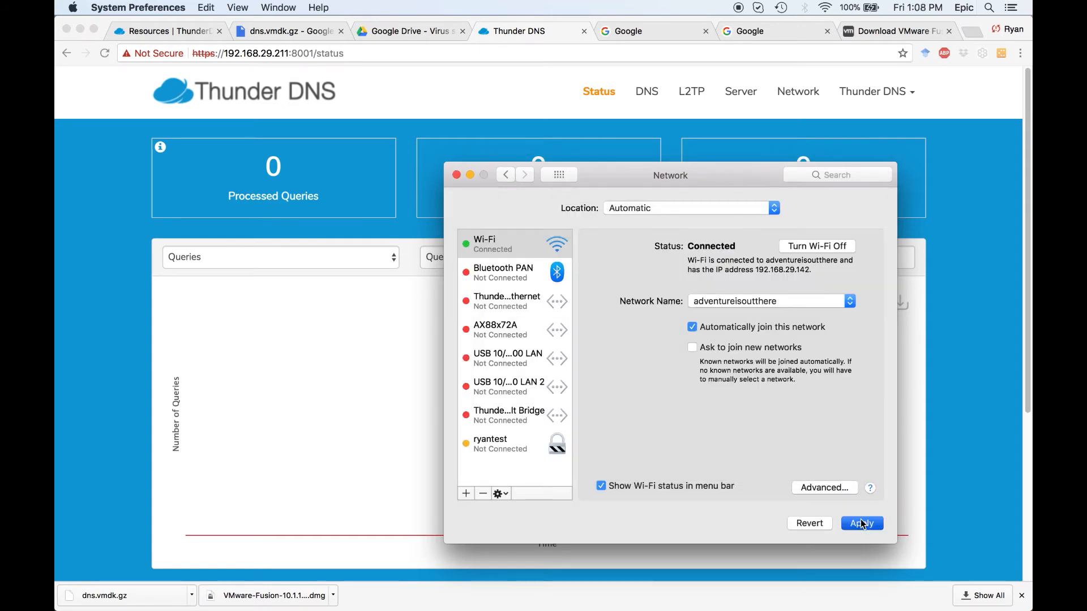
click(456, 175)
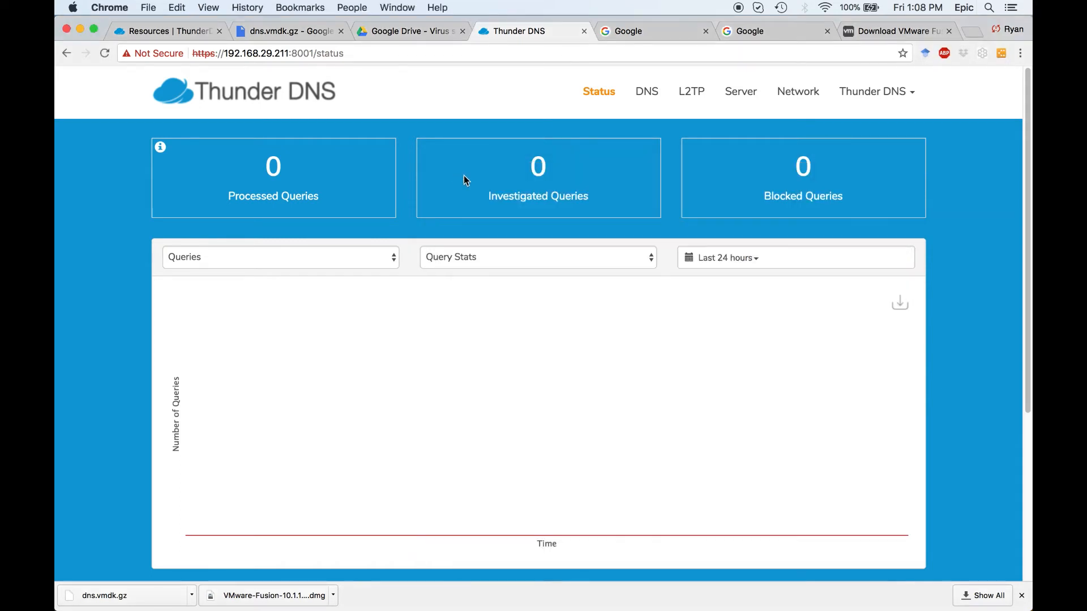
Load yahoo.com in the first Google tab to test browsing through the new DNS server.
click(628, 33)
click(610, 54)
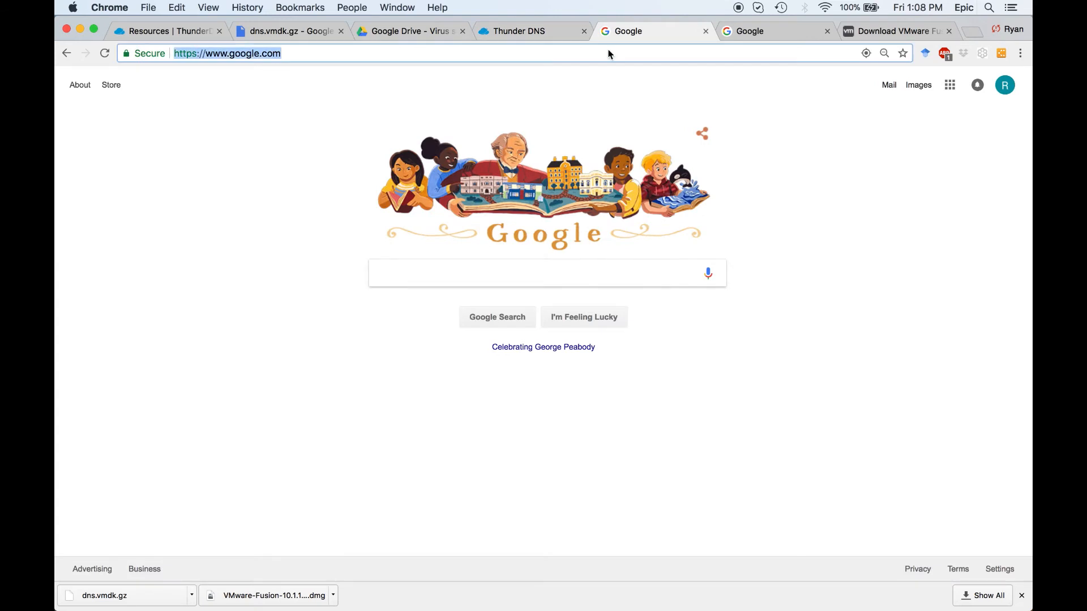
text(yahoo.com)
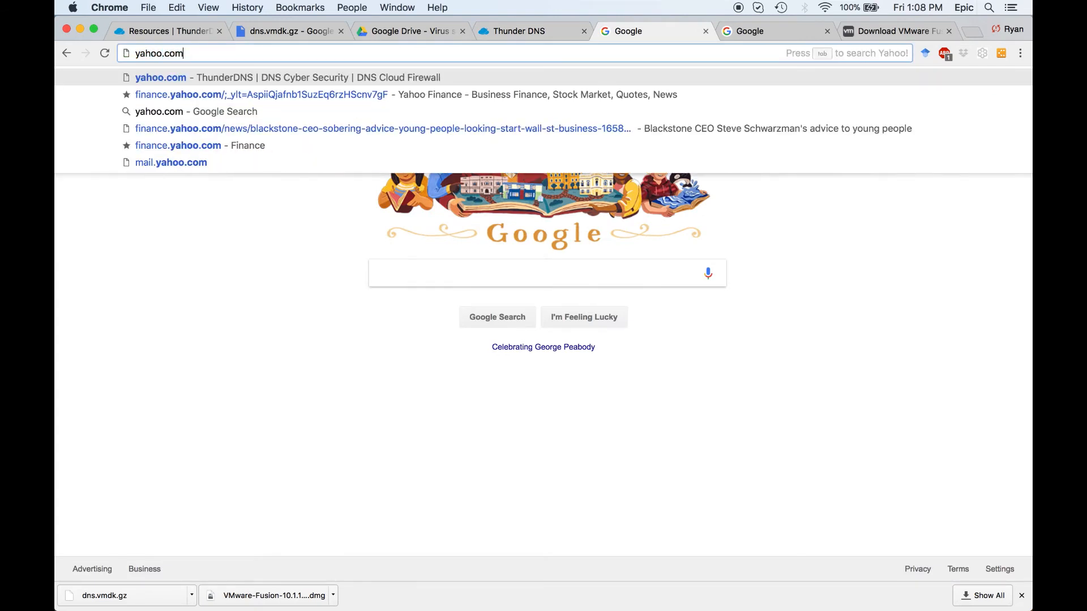
key(Return)
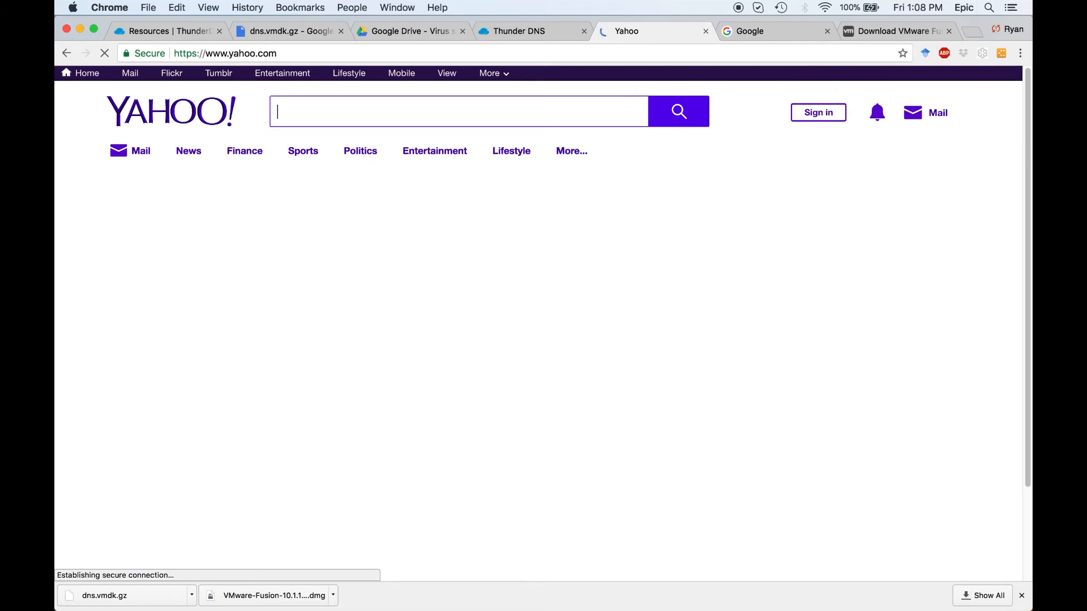
In Thunder DNS's DNS settings, add amazon.com to the local domain Blacklist and apply the change.
click(542, 32)
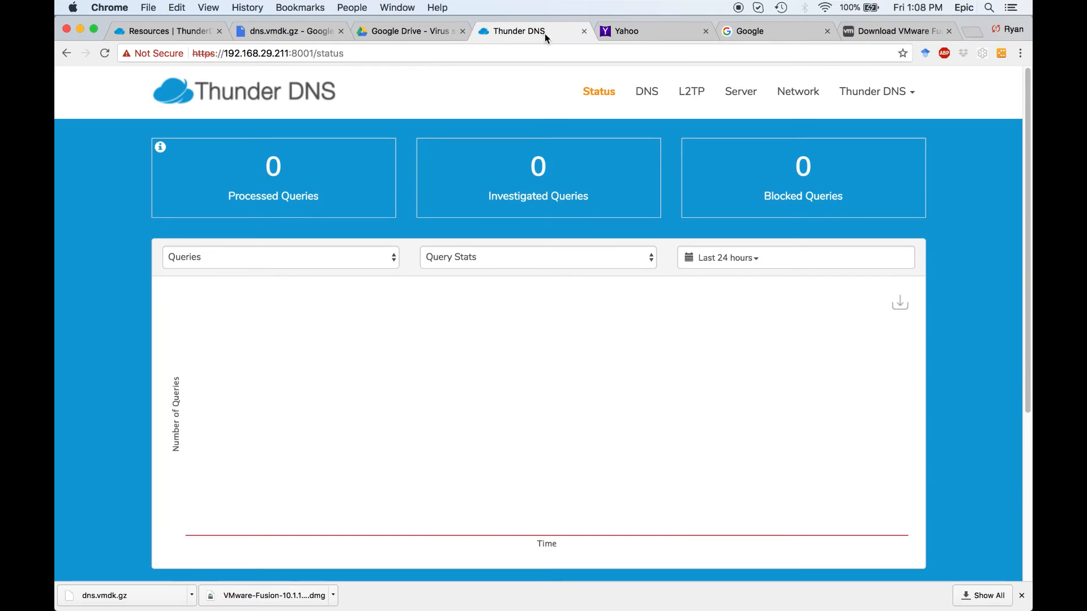
click(648, 94)
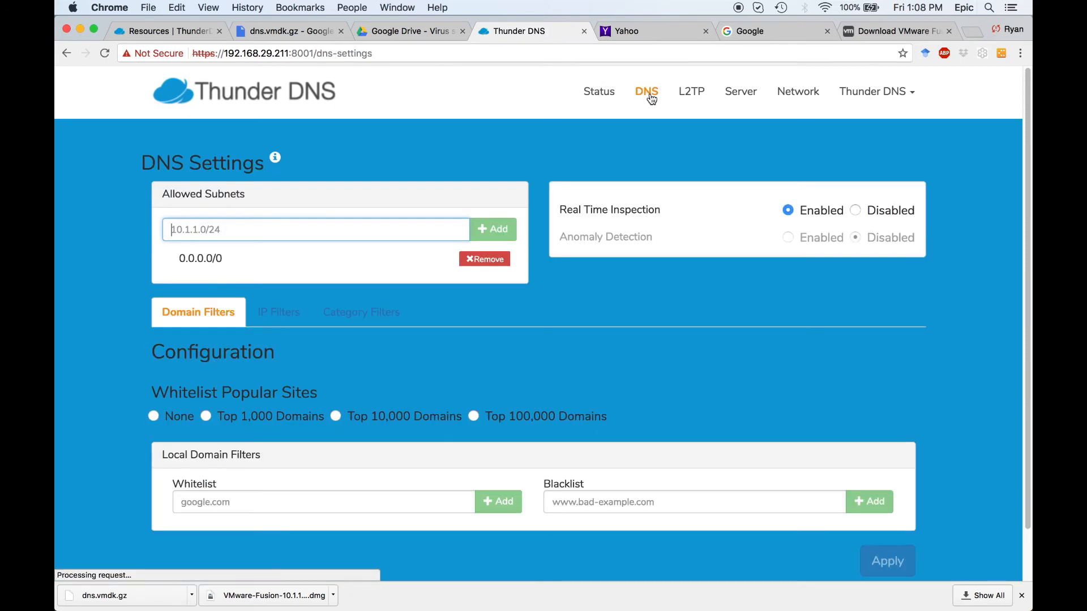
scroll(650, 99, down, 3)
click(614, 446)
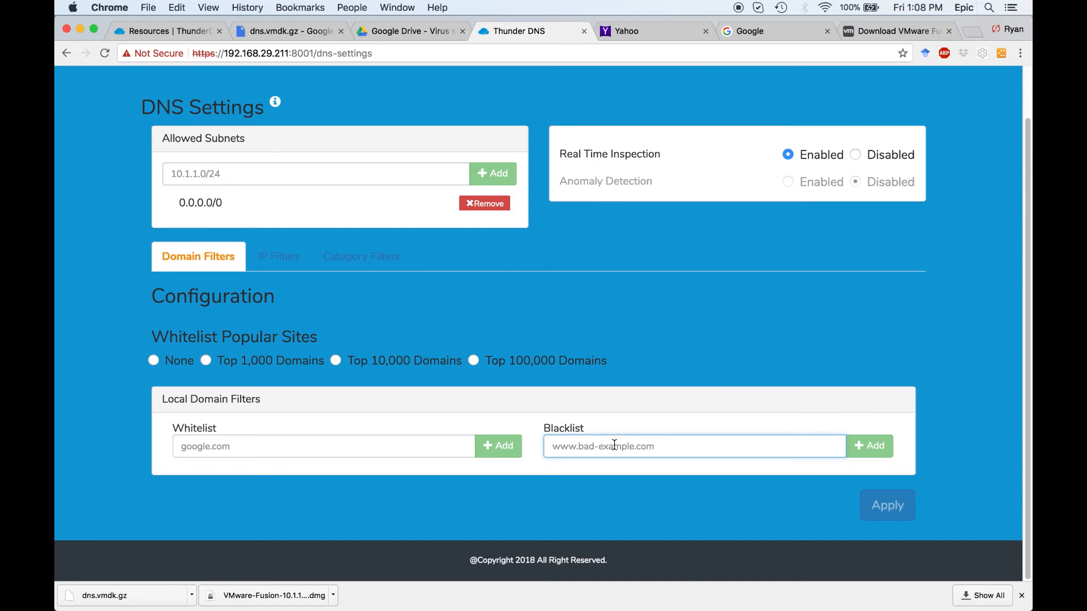
text(amazon.com)
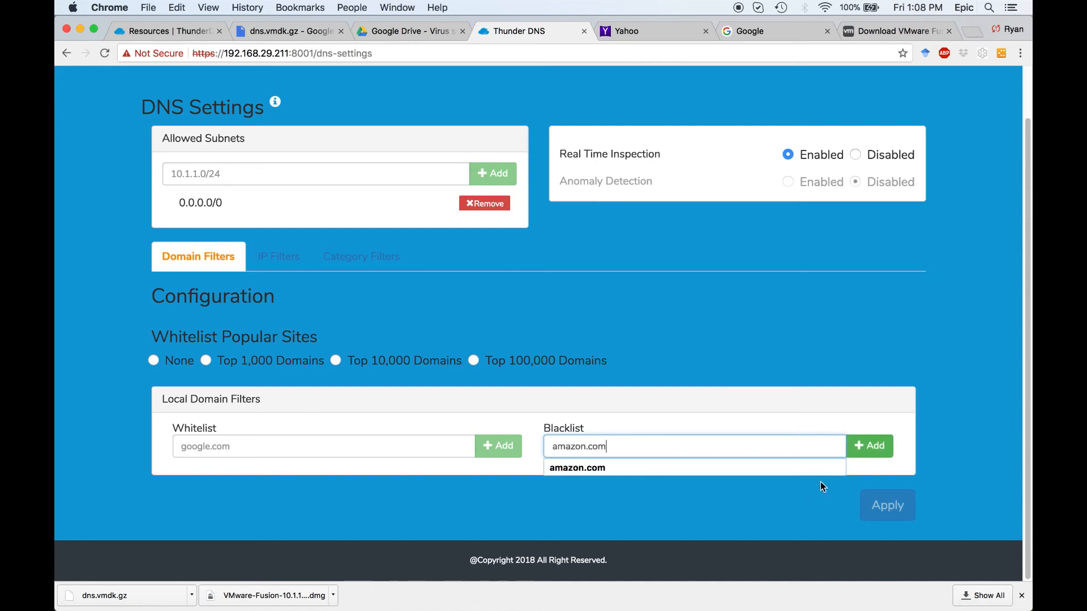
click(867, 447)
click(879, 532)
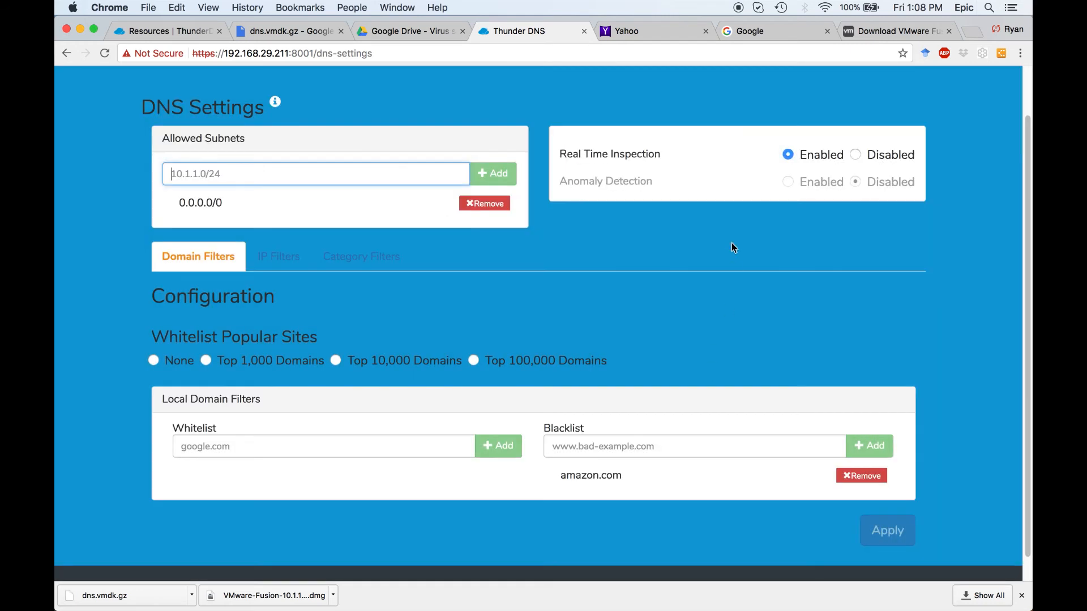
Load amazon.com in the remaining Google tab to test the blacklist entry.
click(732, 31)
click(731, 53)
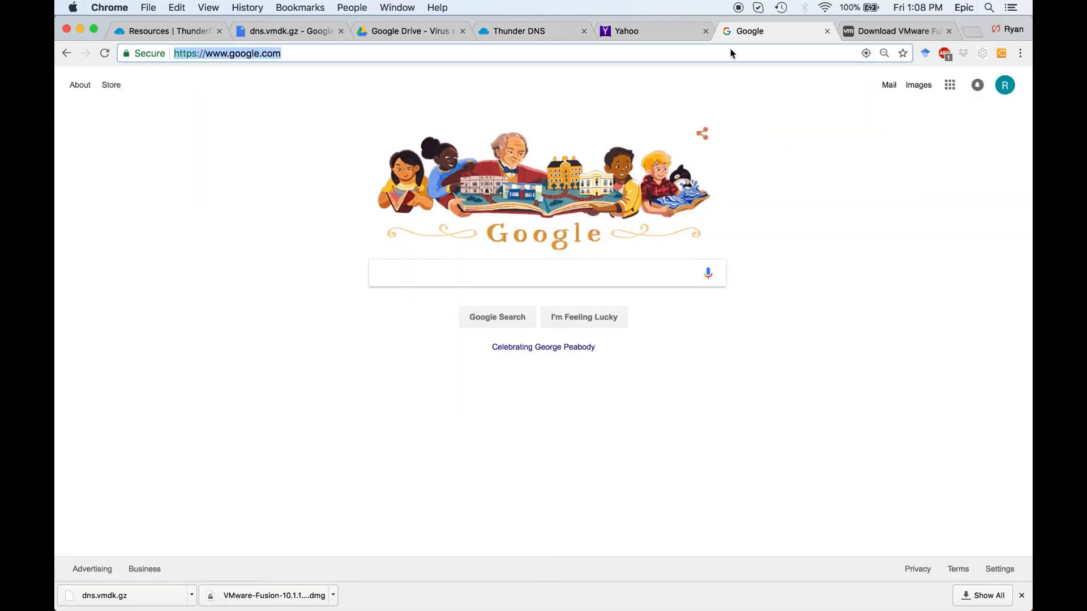
text(amazon.com)
key(Return)
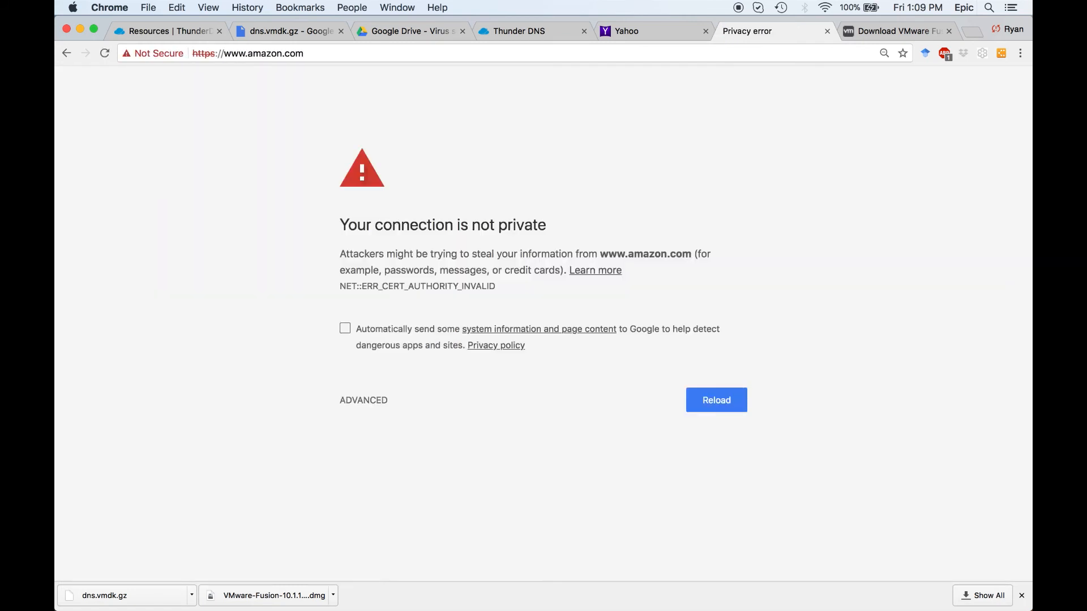
Return to the Thunder DNS settings, add pizza.com to the Blacklist, and apply the updated settings.
click(538, 32)
click(620, 445)
text(pizza.com)
key(Return)
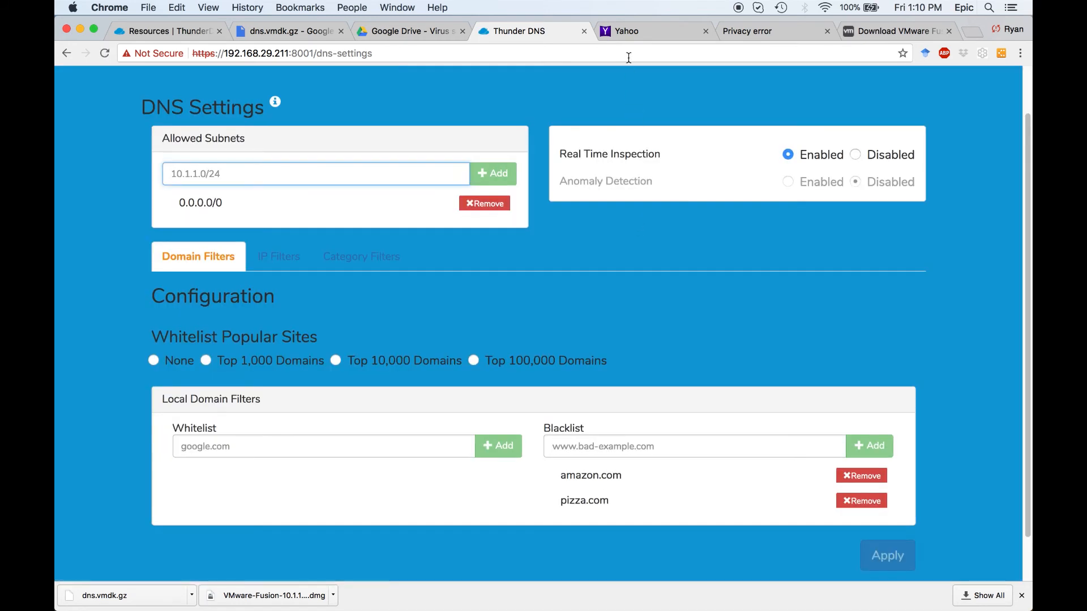
Load pizza.com in the Yahoo tab to test whether the domain is blocked.
click(627, 30)
key(super+l)
text(pizza.com)
key(Return)
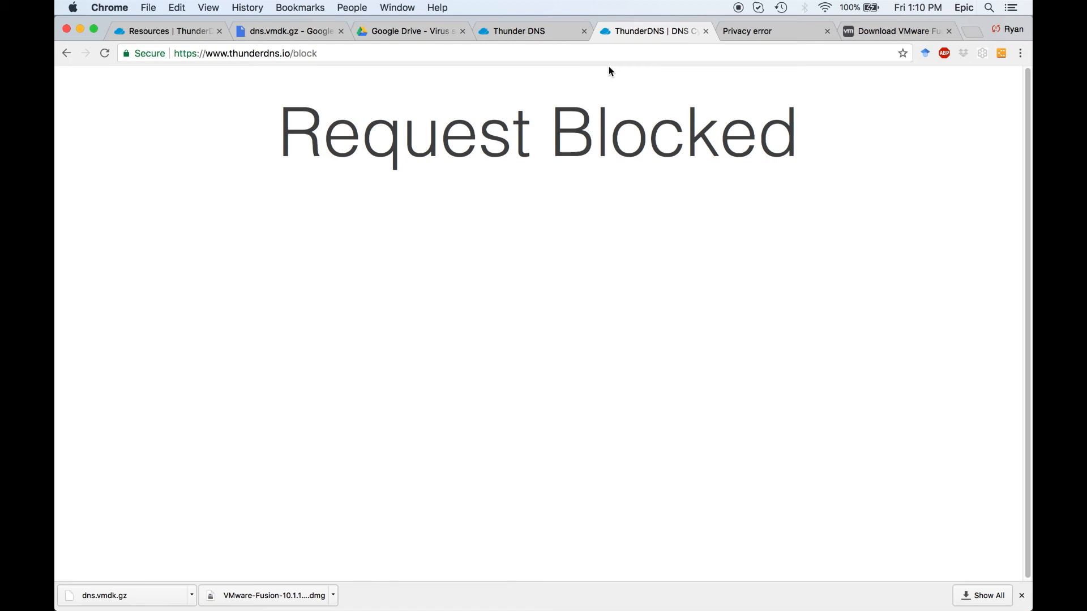
Review the list of blocked queries on the Thunder DNS status page, and close it.
click(553, 34)
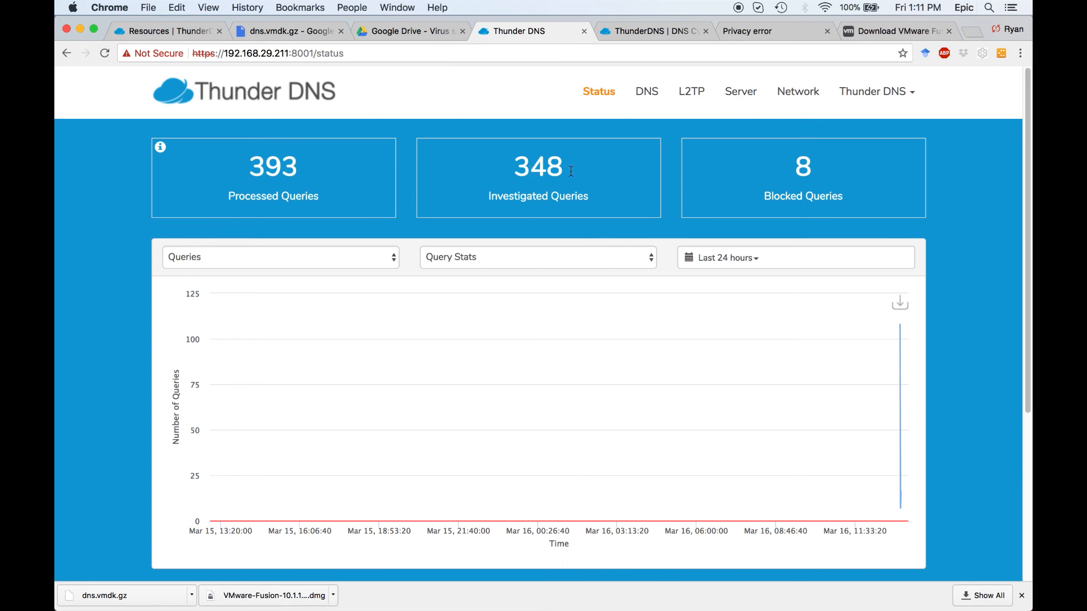
click(808, 164)
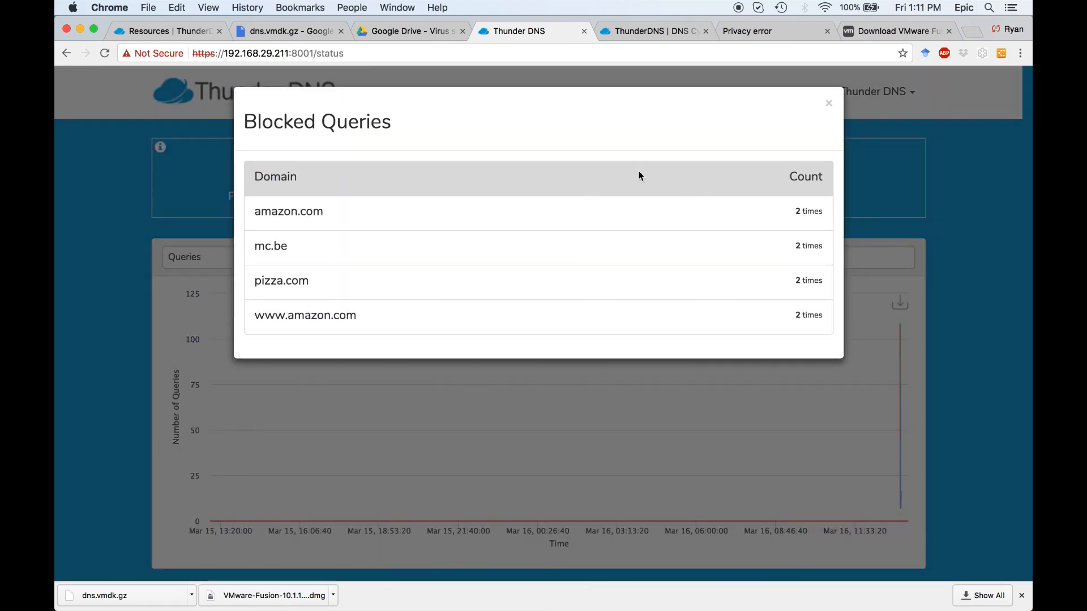
click(829, 106)
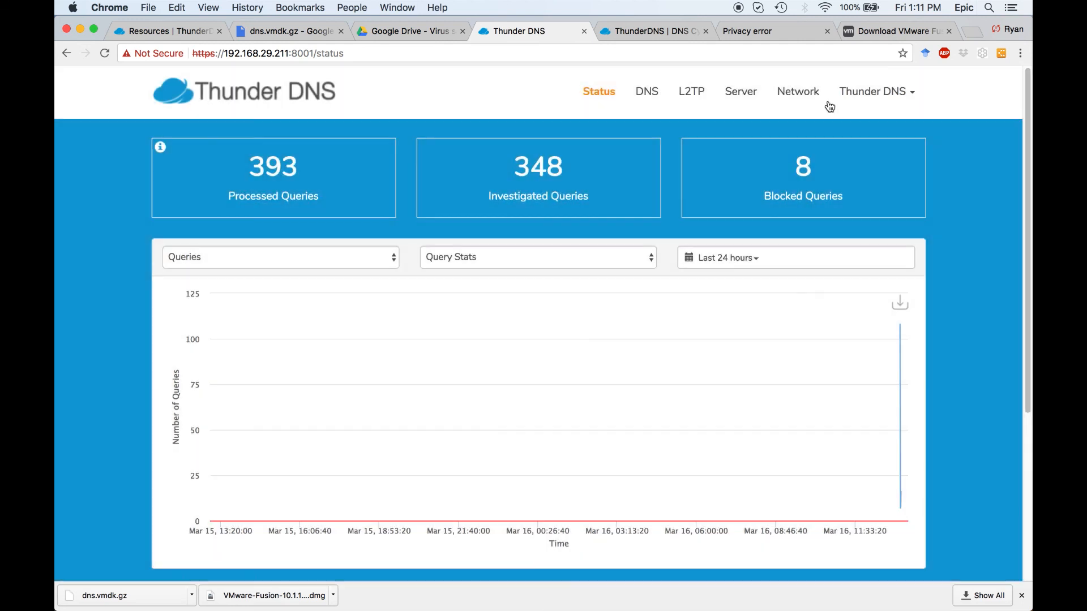